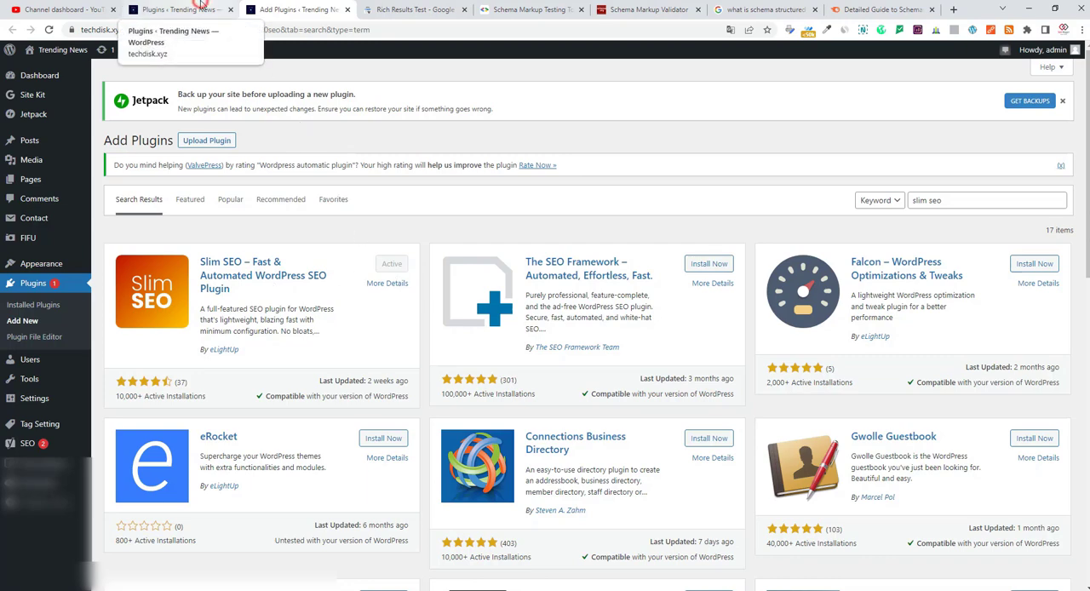
Open the Slim SEO plugin's settings and review its Features, Code, Homepage and Social options.
left_click(201, 5)
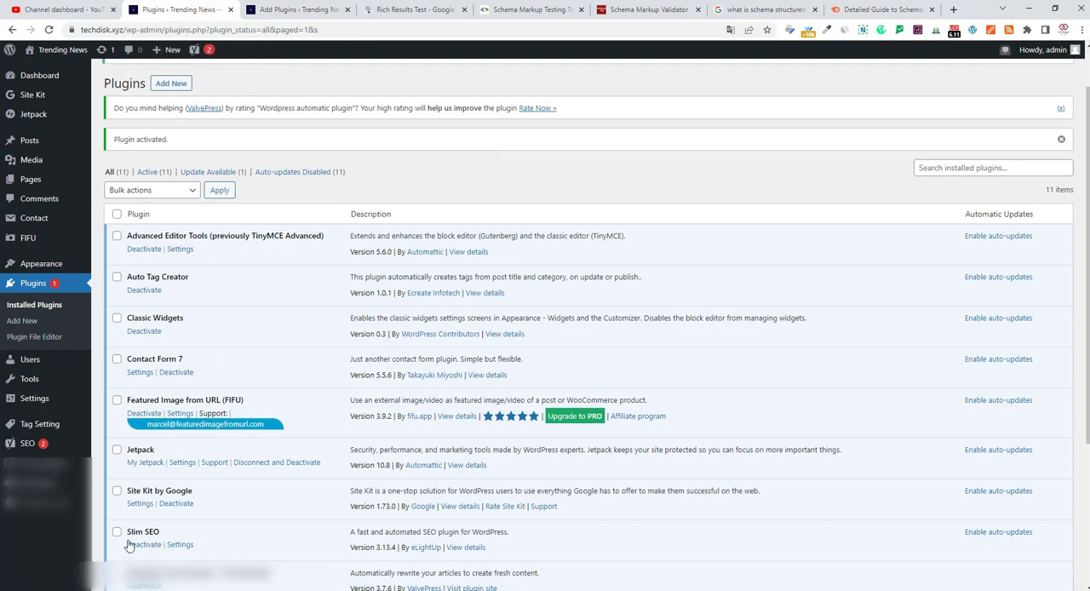
left_click(180, 546)
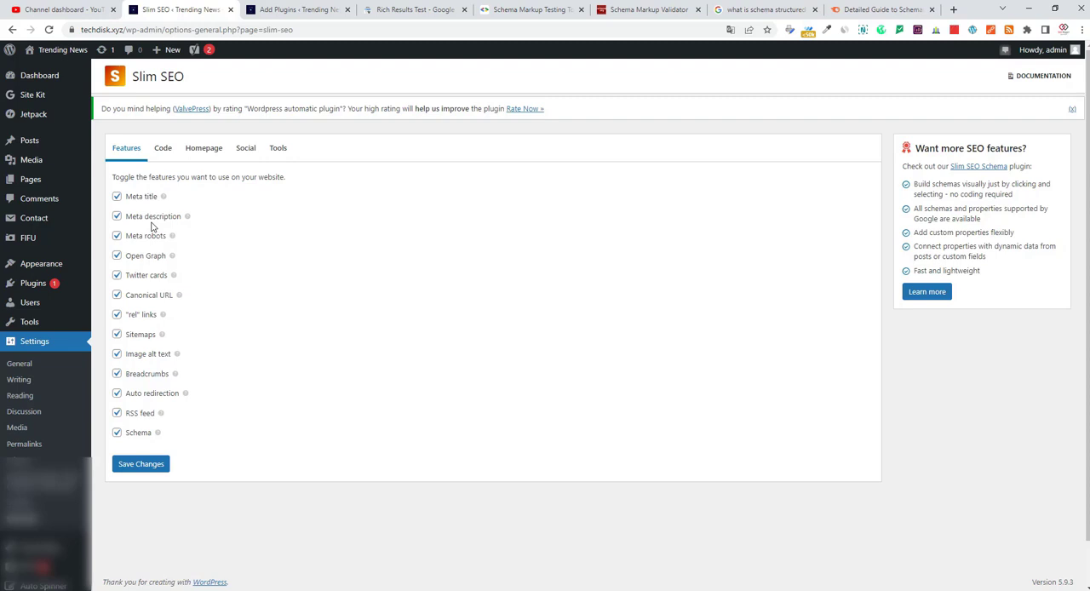
left_click(167, 153)
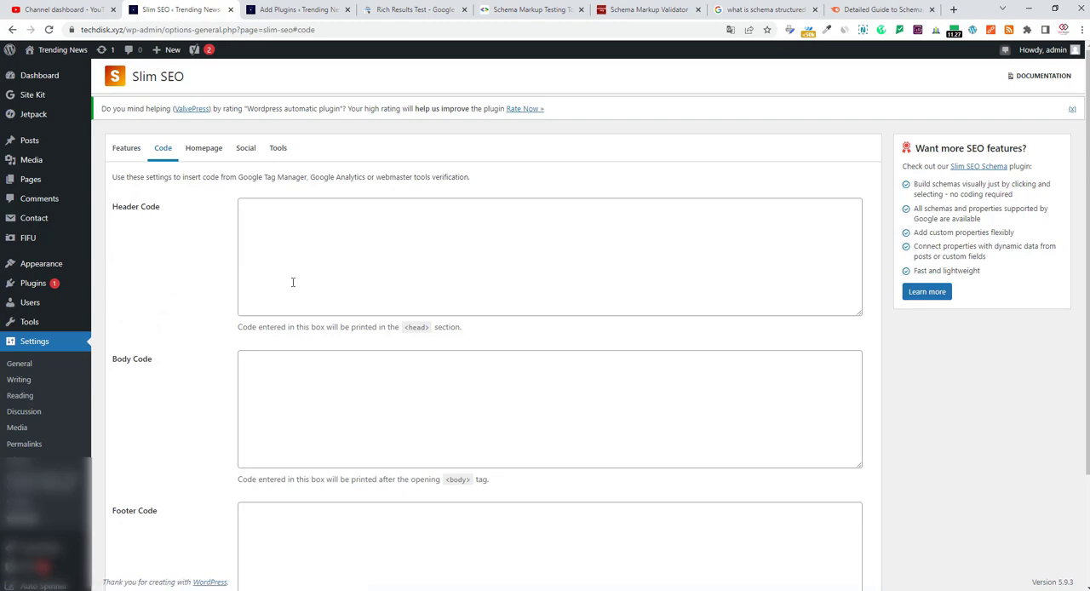
left_click(205, 150)
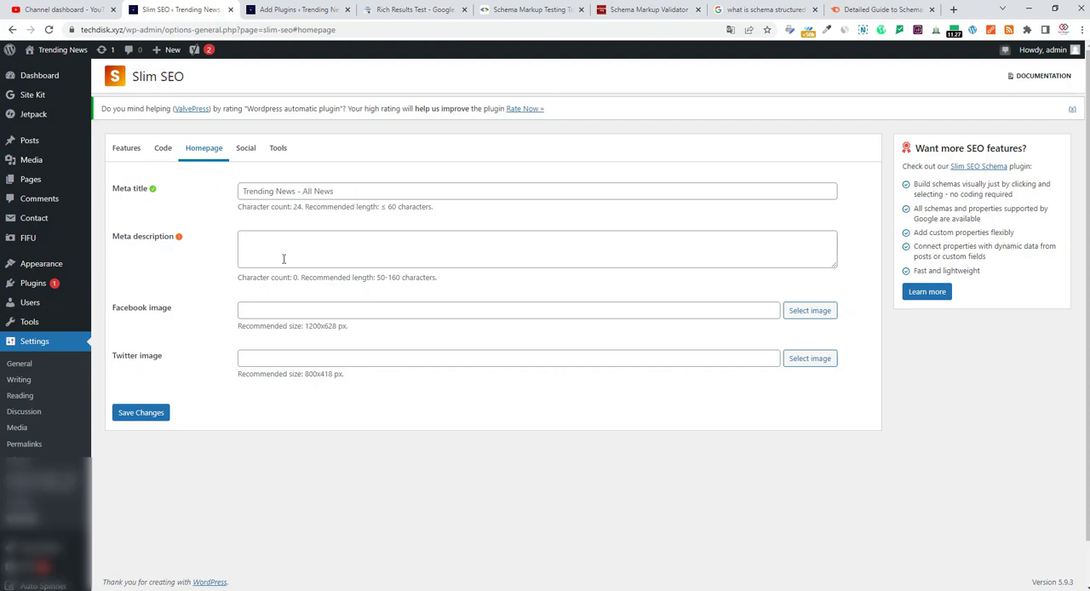
left_click(244, 149)
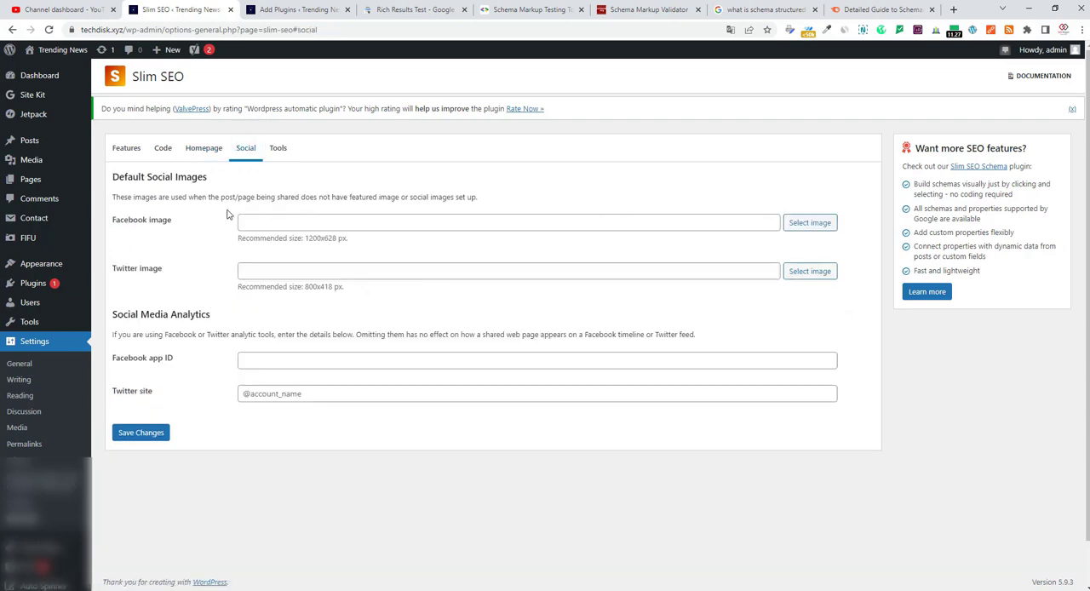
Migrate the existing SEO data from Yoast SEO into Slim SEO.
left_click(275, 150)
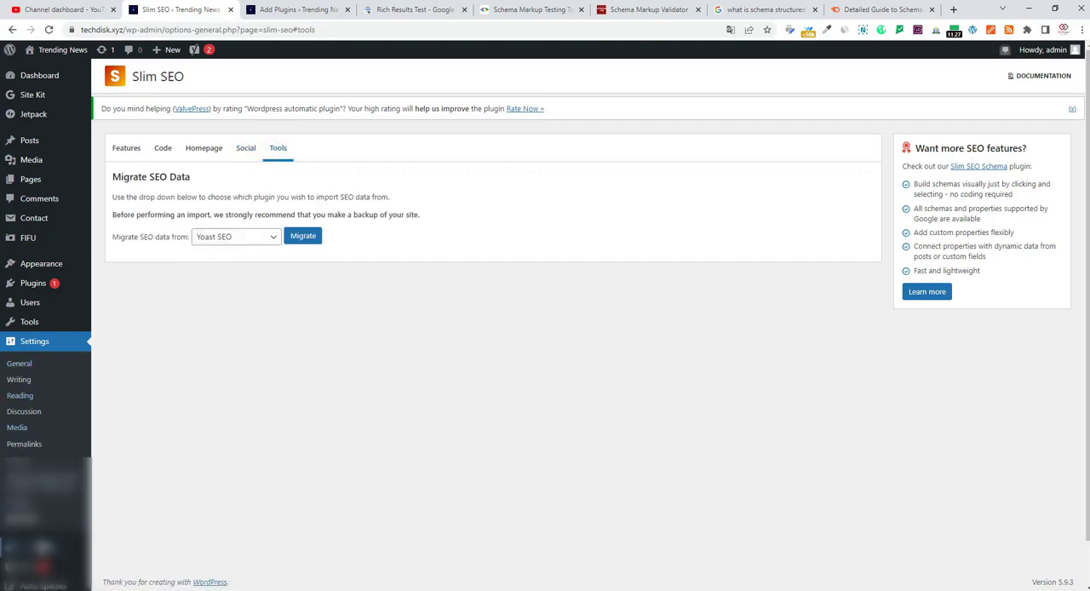
left_click(243, 238)
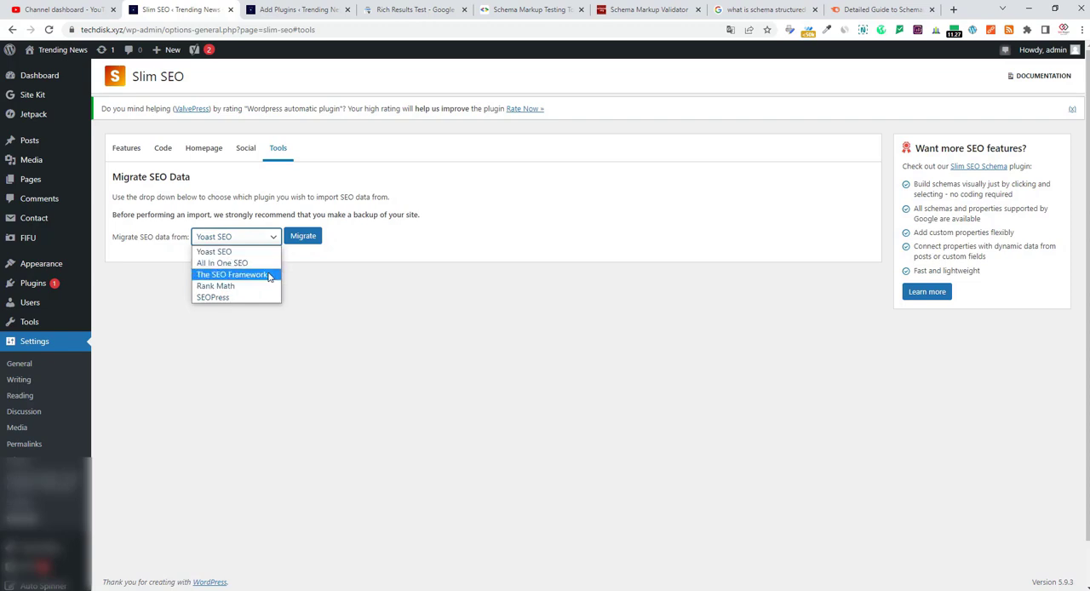
left_click(243, 252)
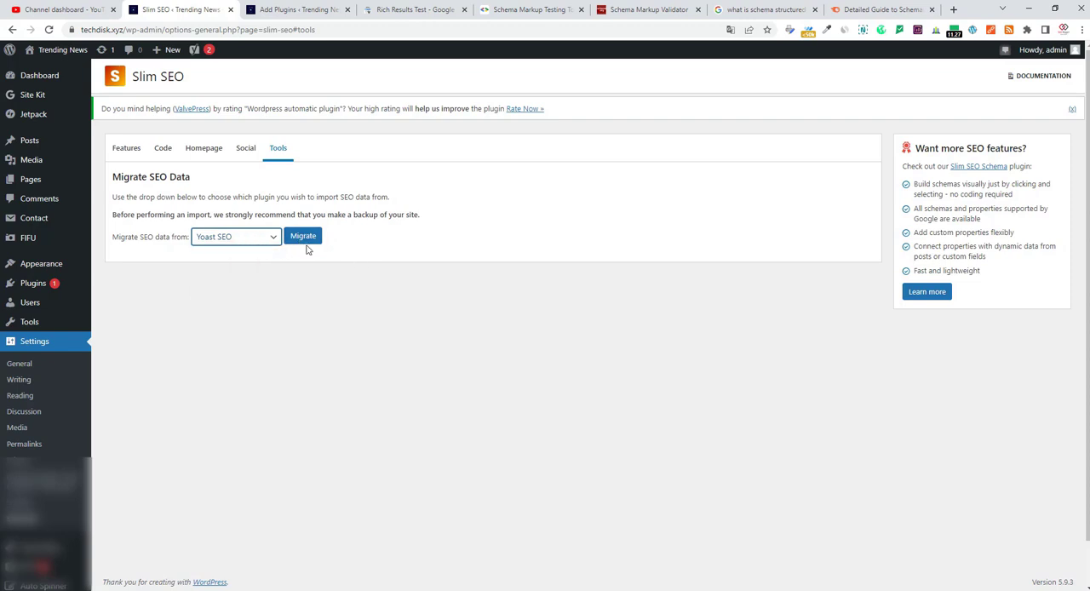
left_click(294, 237)
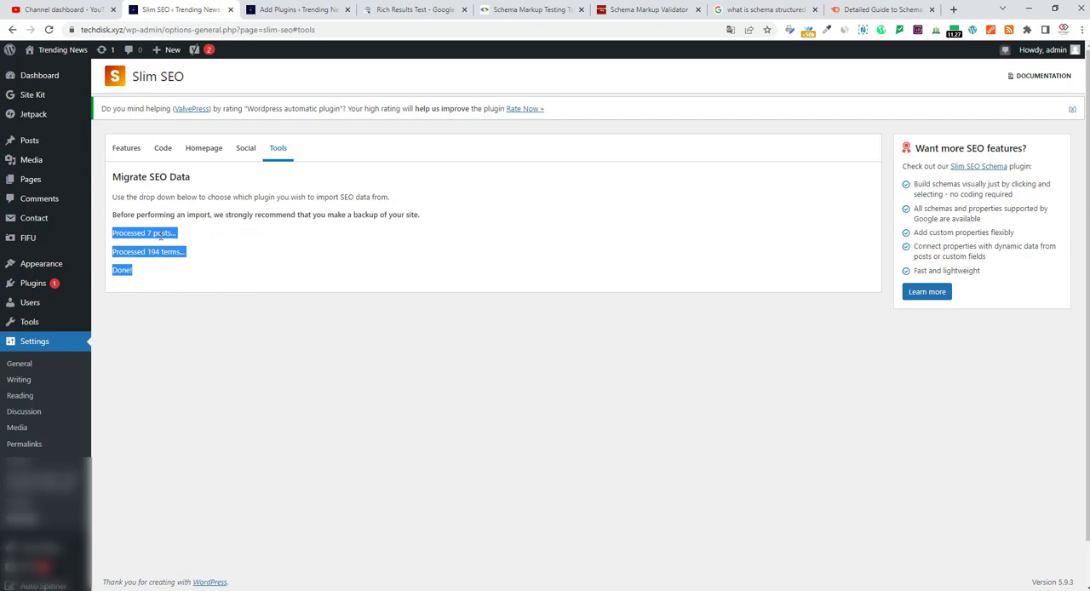
Open the Trending News site in a new tab and read the description of Slim SEO's Sitemaps feature.
left_click(126, 149)
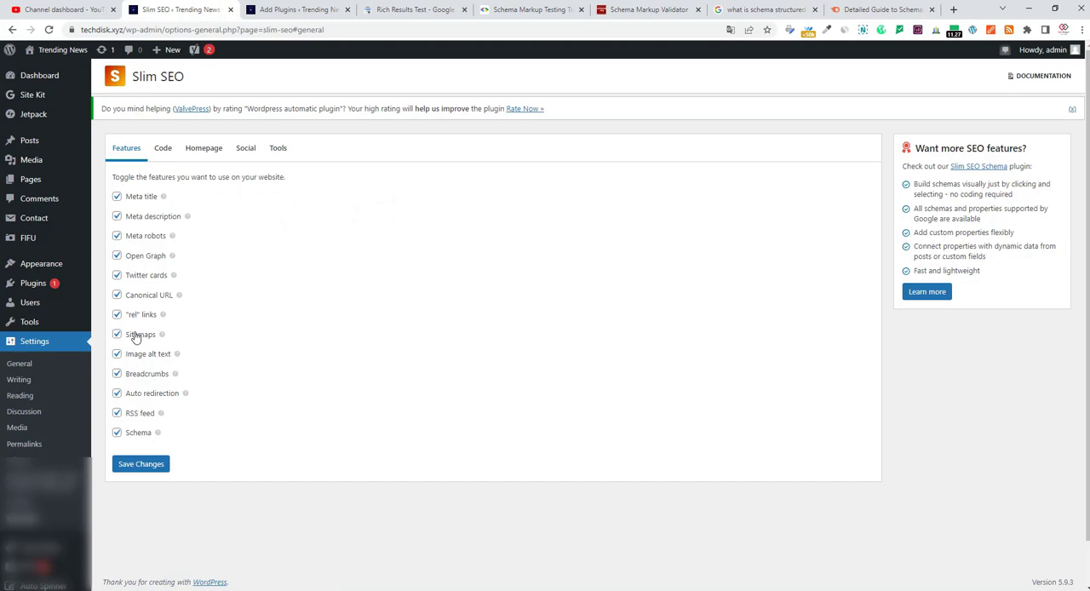
left_click(278, 9)
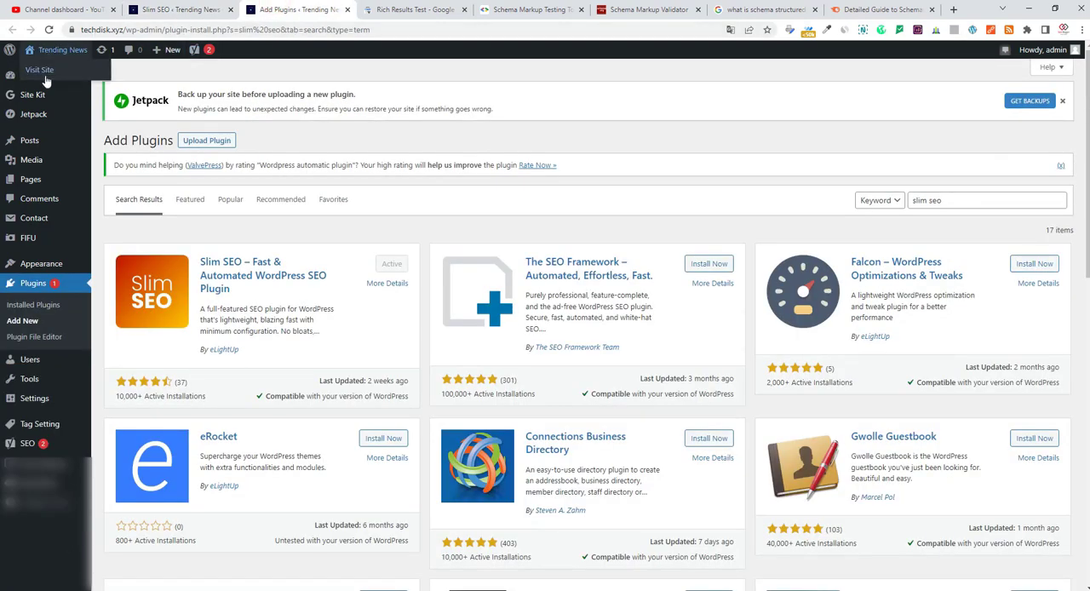
right_click(45, 68)
left_click(118, 78)
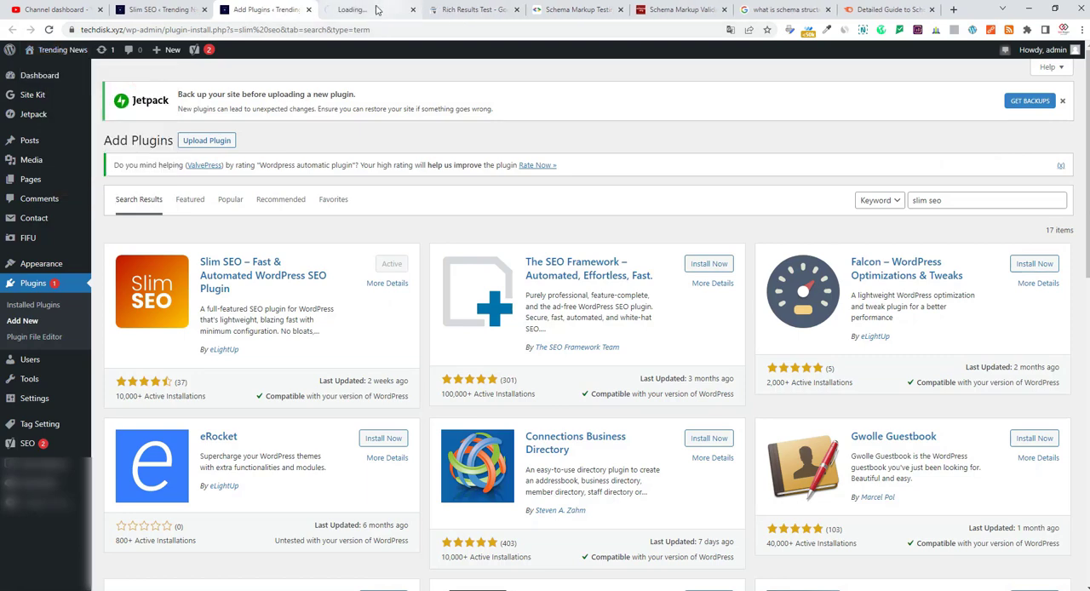
left_click(374, 9)
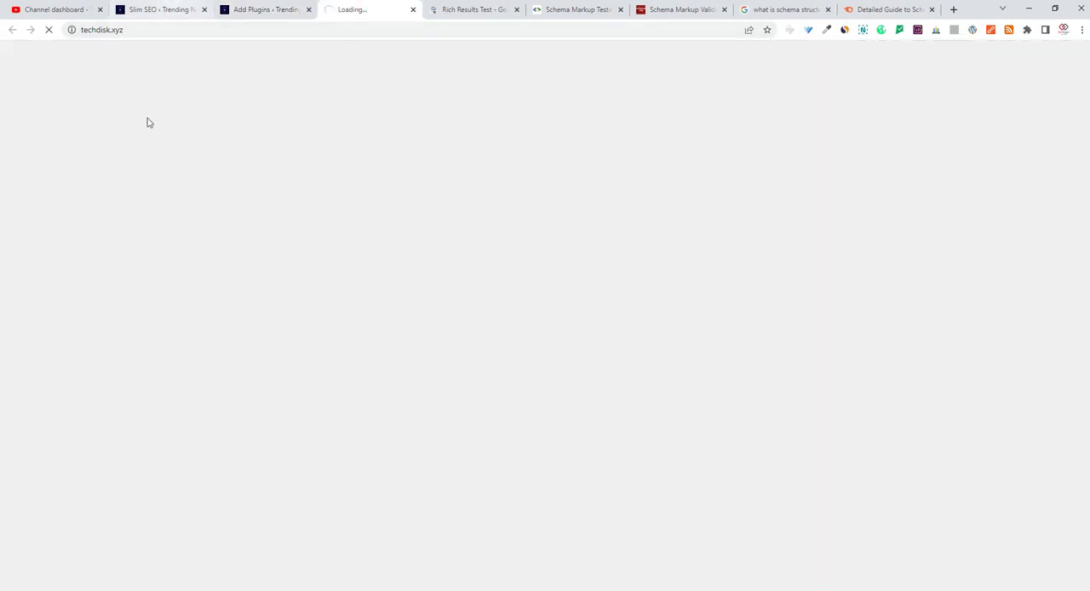
left_click(170, 9)
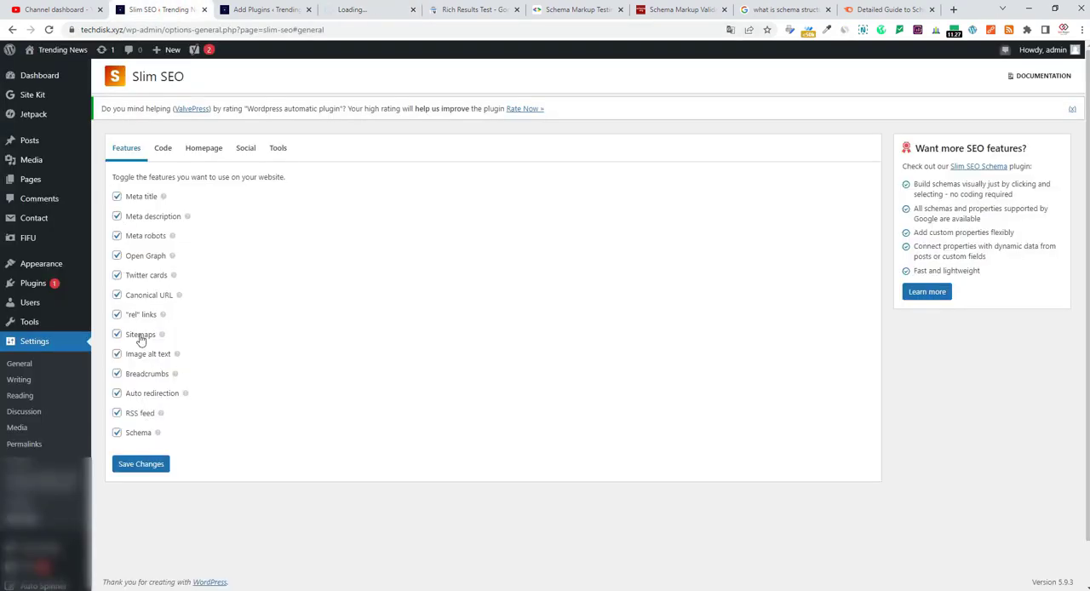
mouse_move(163, 335)
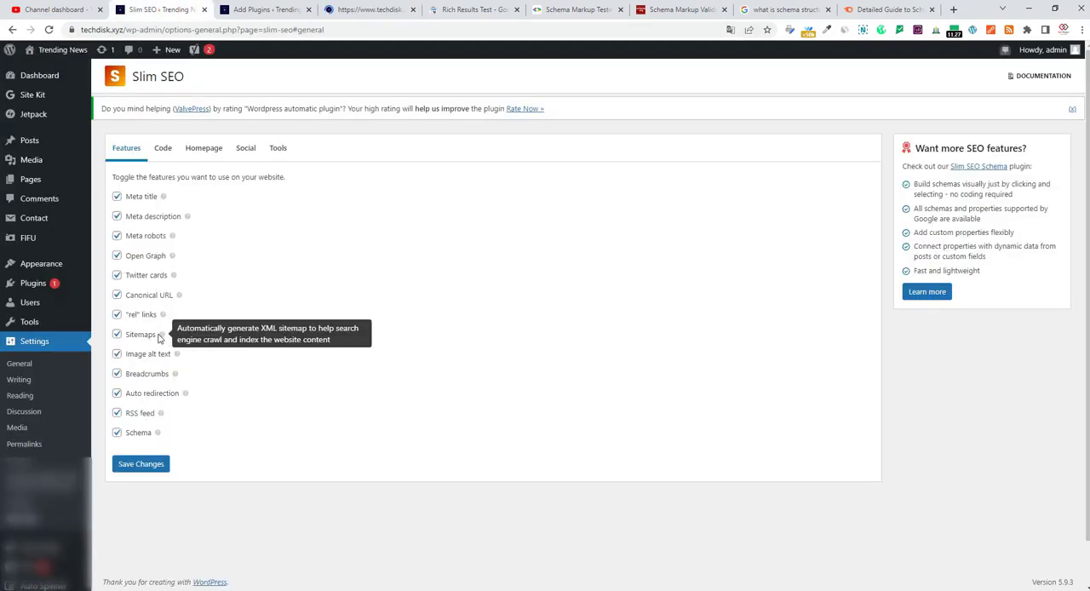
left_click(371, 10)
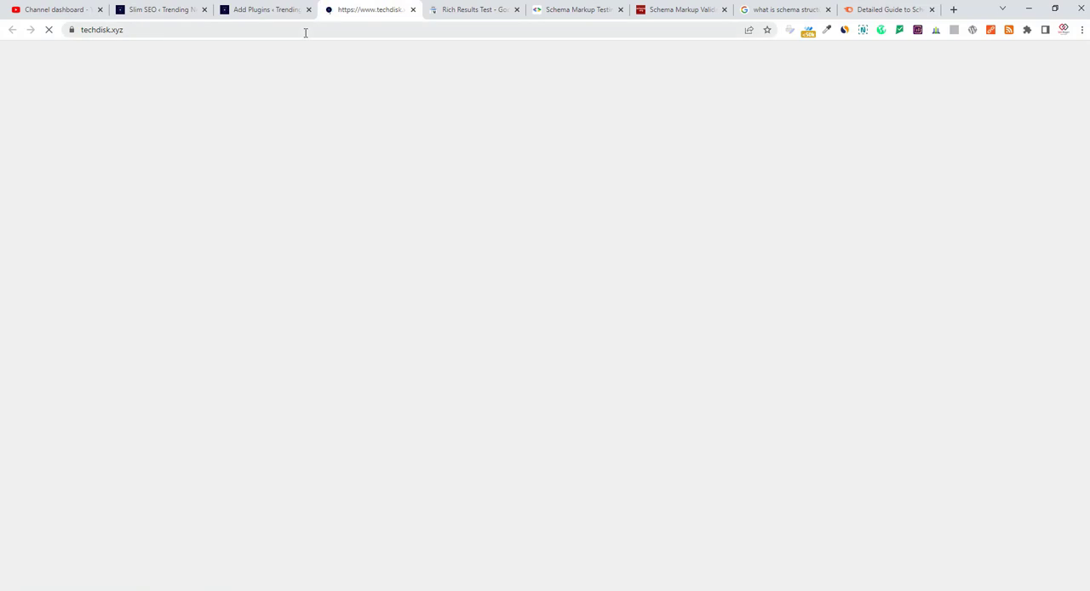
left_click(316, 33)
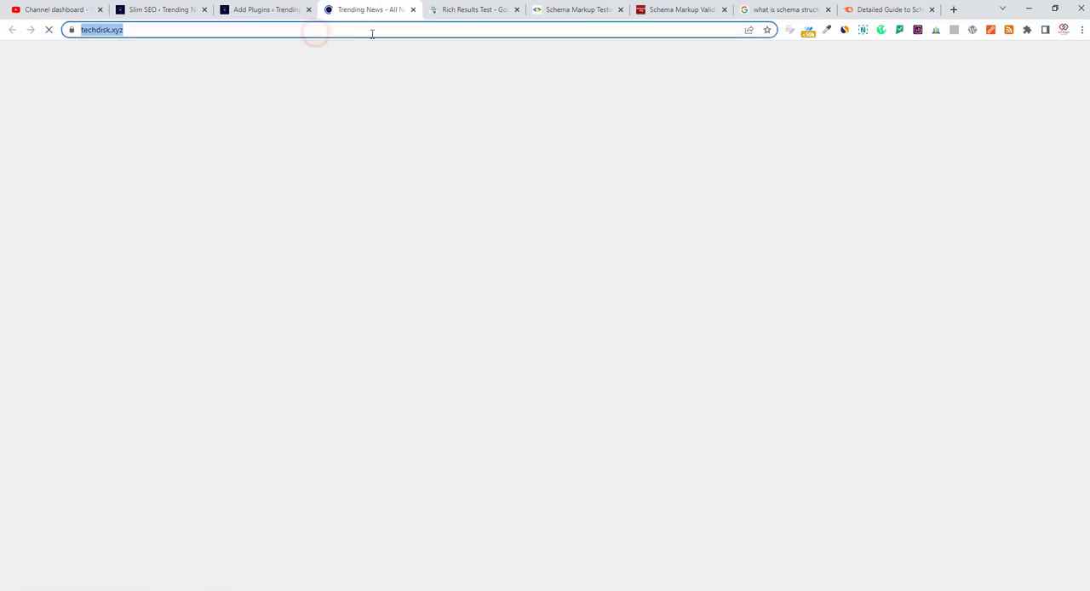
left_click(371, 31)
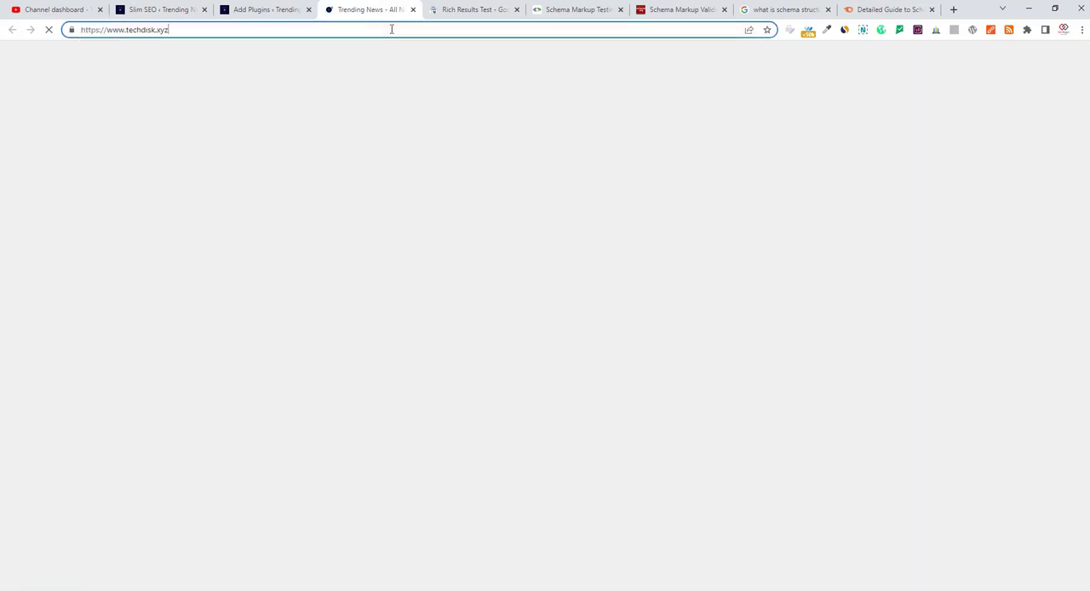
type("/site")
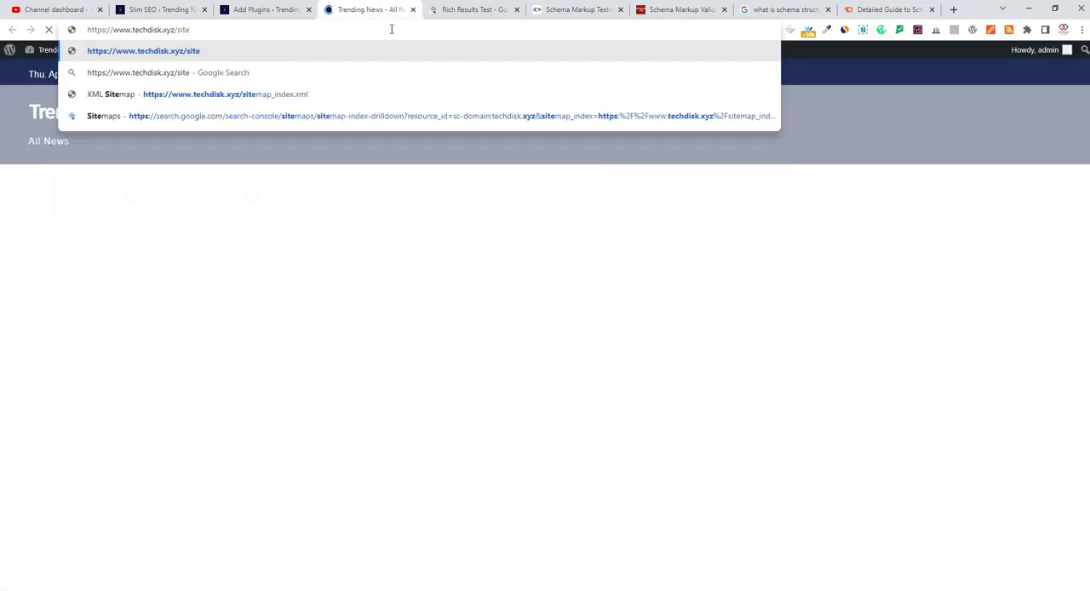
type("map.xm")
type("l")
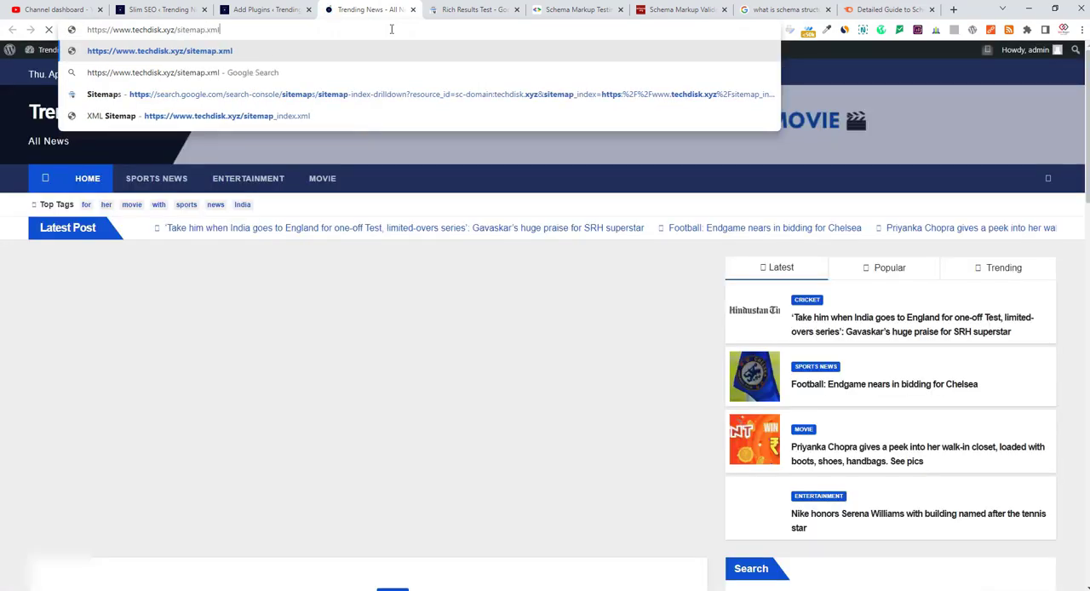
key("Return")
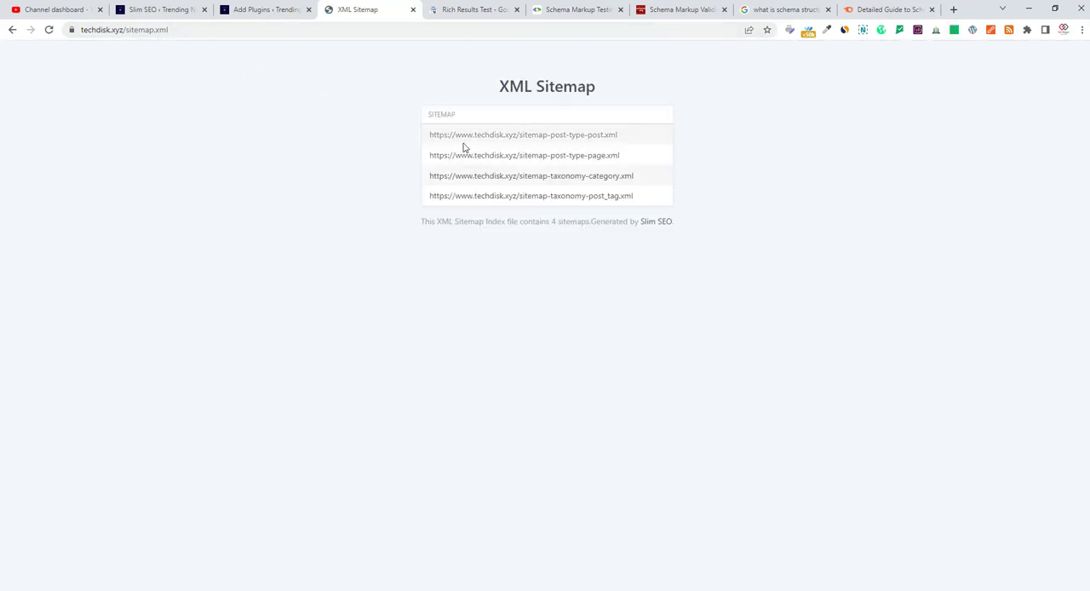
left_click(161, 12)
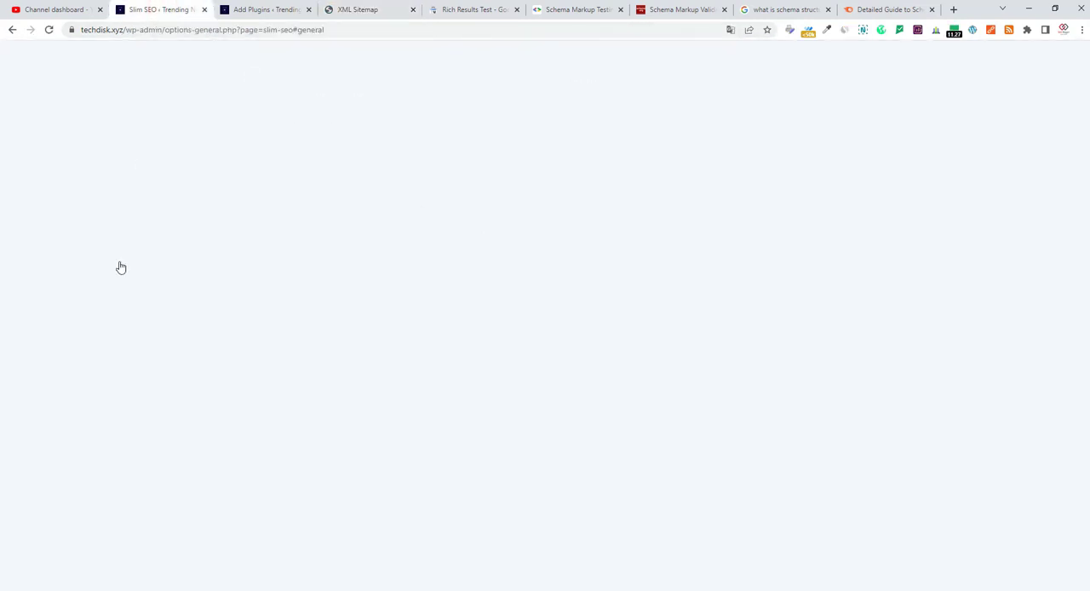
left_click(385, 7)
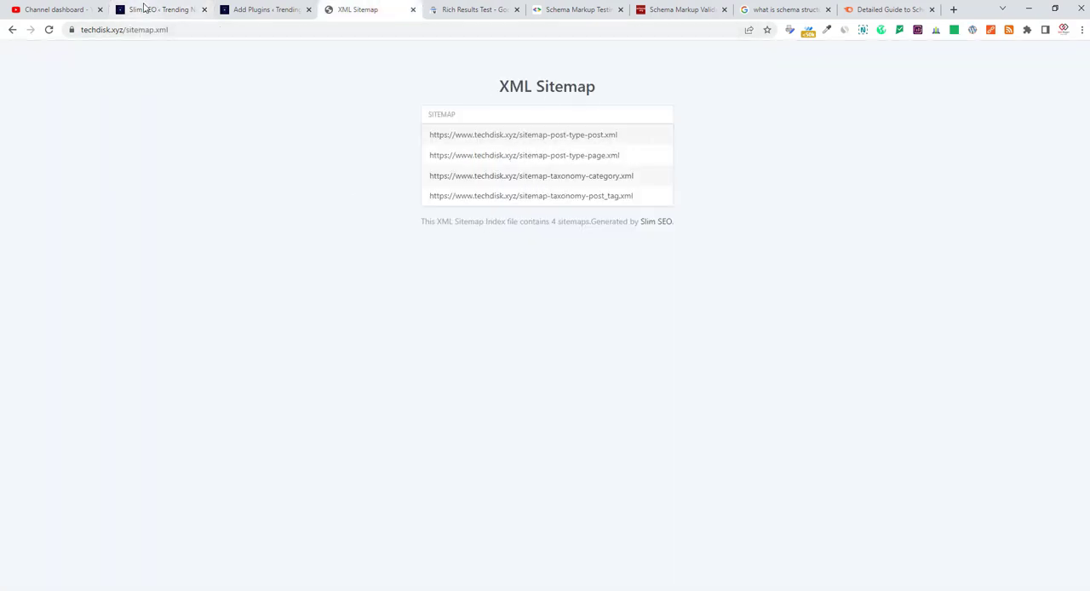
left_click(151, 30)
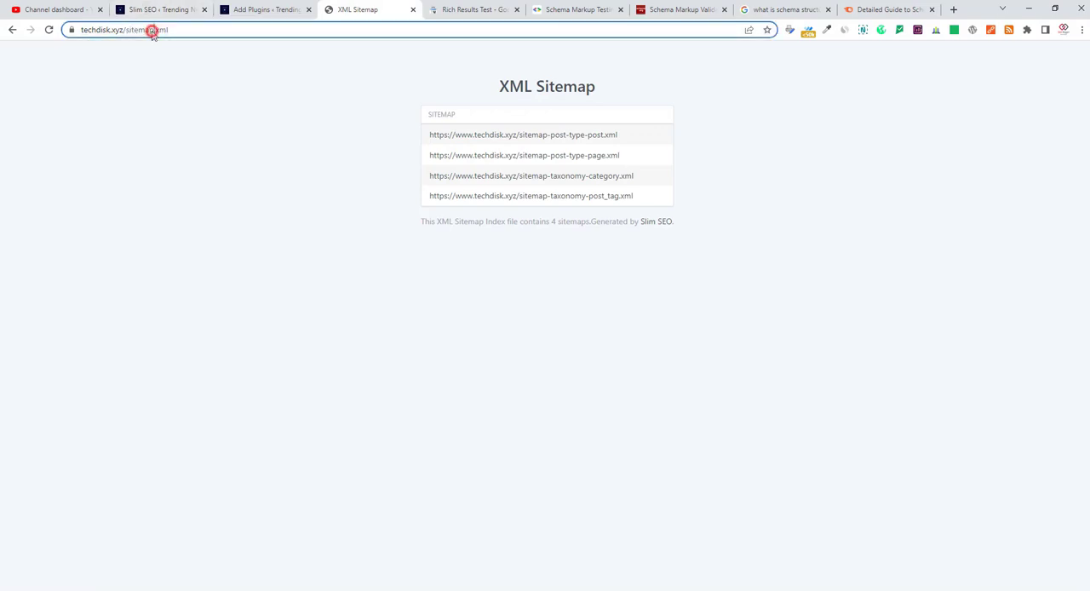
left_click(154, 35)
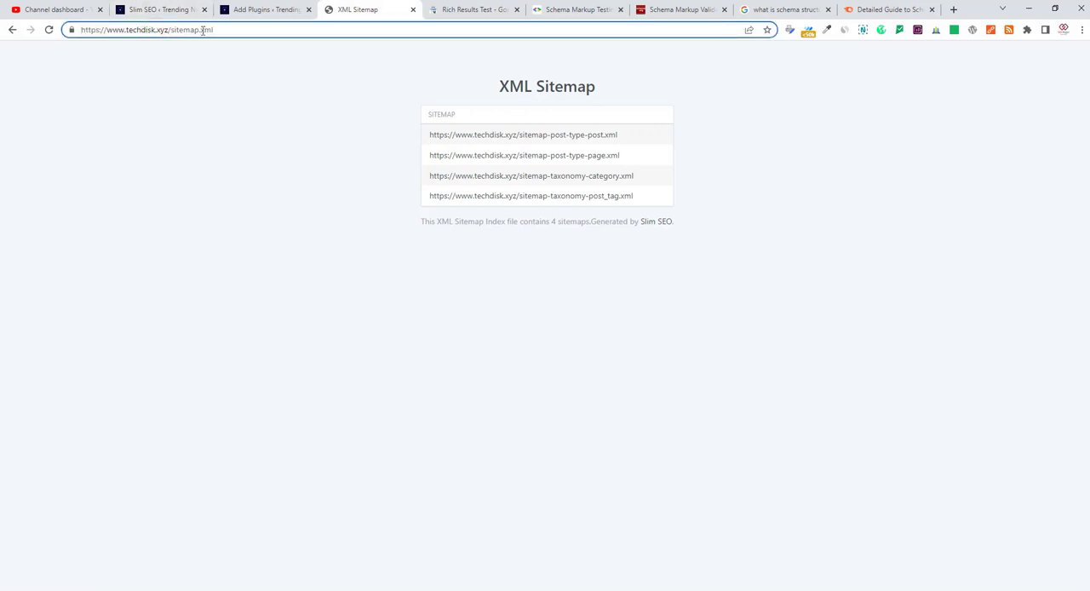
type("_index")
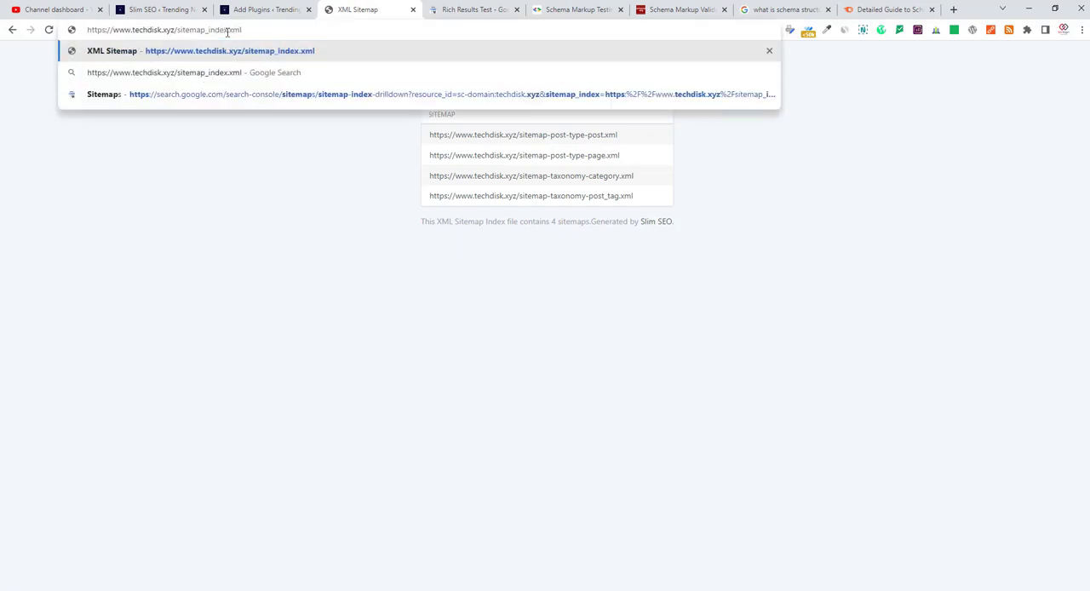
key("Return")
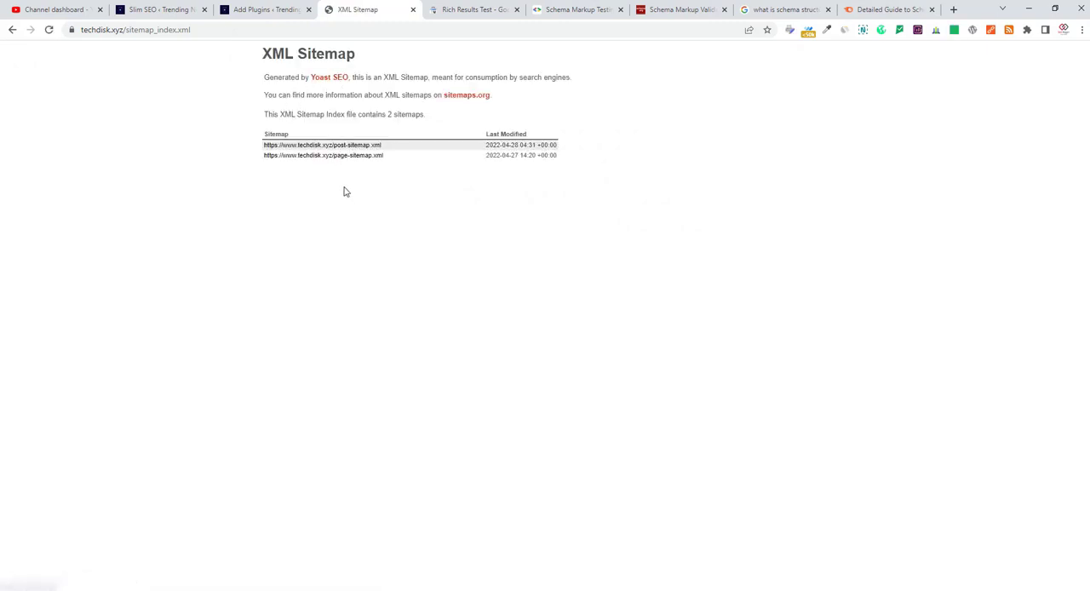
Disable the Sitemaps feature in the Slim SEO settings and save the changes.
left_click(173, 8)
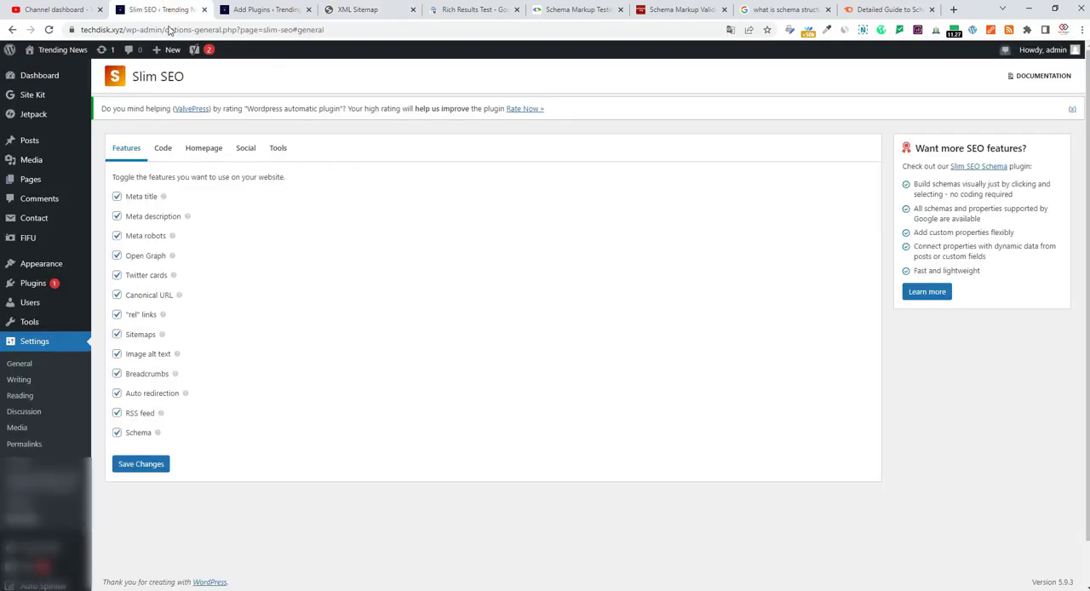
left_click(116, 334)
left_click(153, 467)
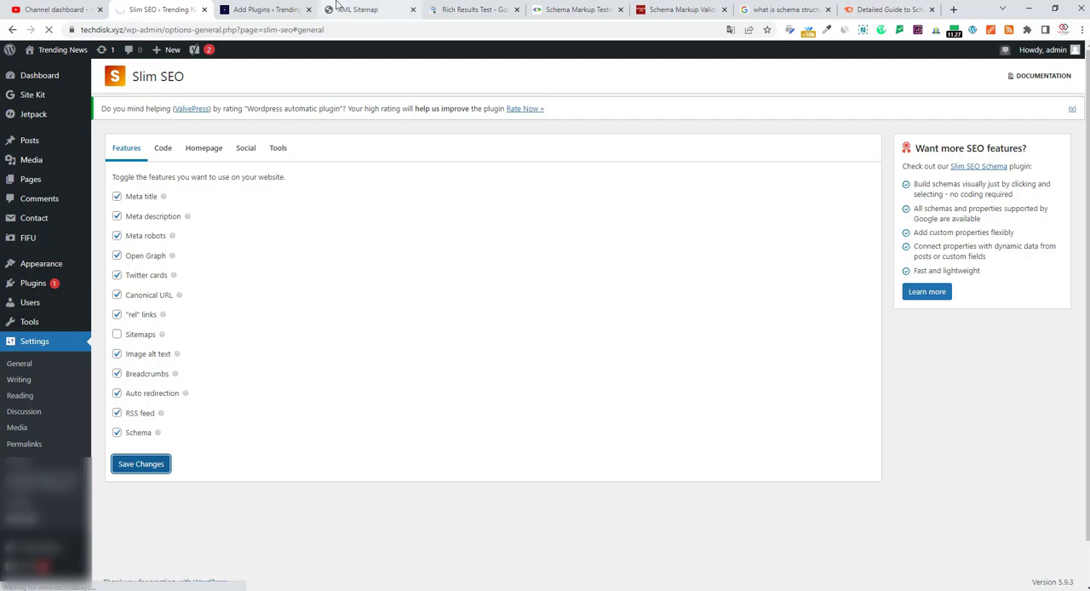
left_click(339, 8)
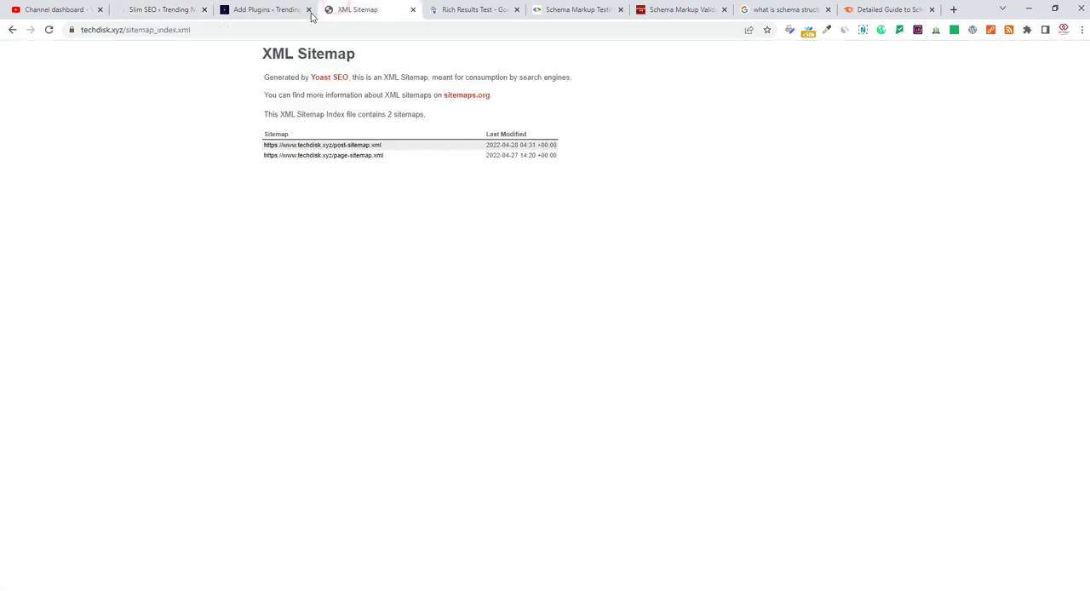
left_click(176, 29)
double_click(226, 29)
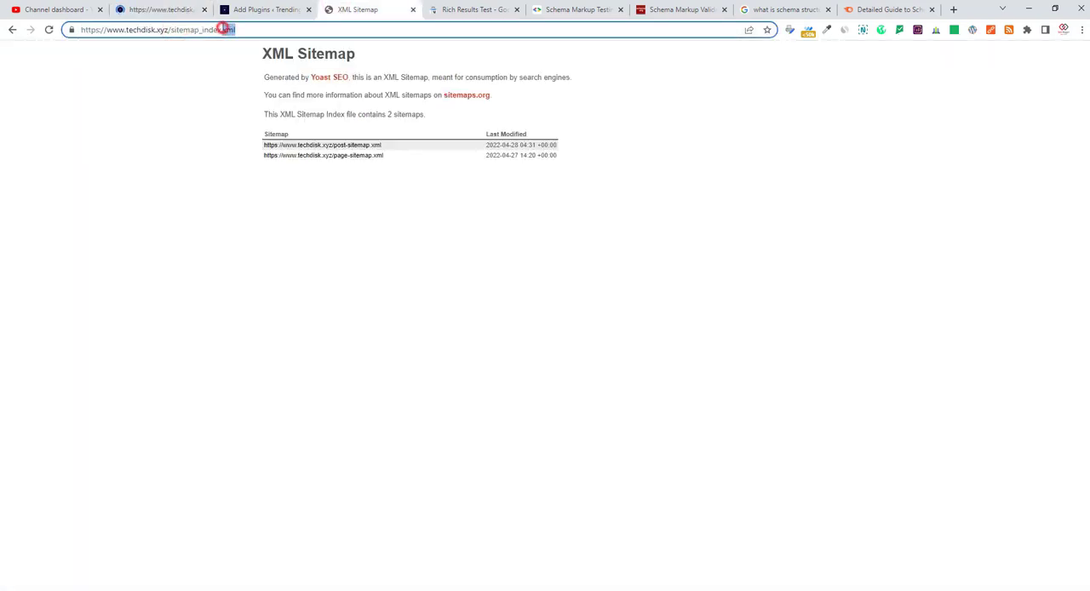
double_click(223, 29)
left_click(220, 29)
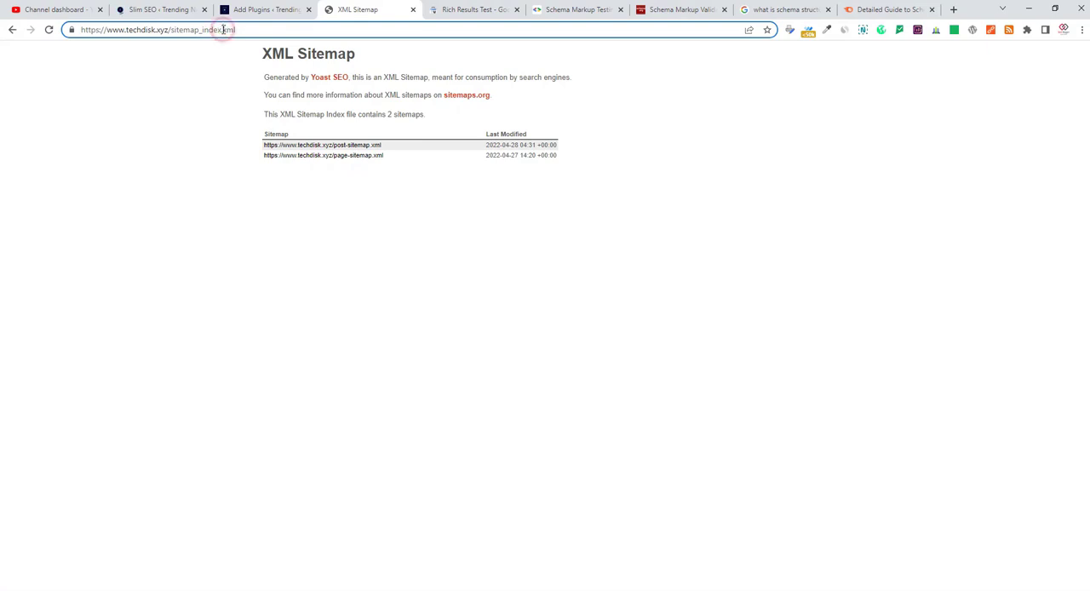
key("BackSpace")
key("BackSpace")
key("BackSpace")
key("BackSpace")
key("BackSpace")
key("BackSpace")
key("BackSpace")
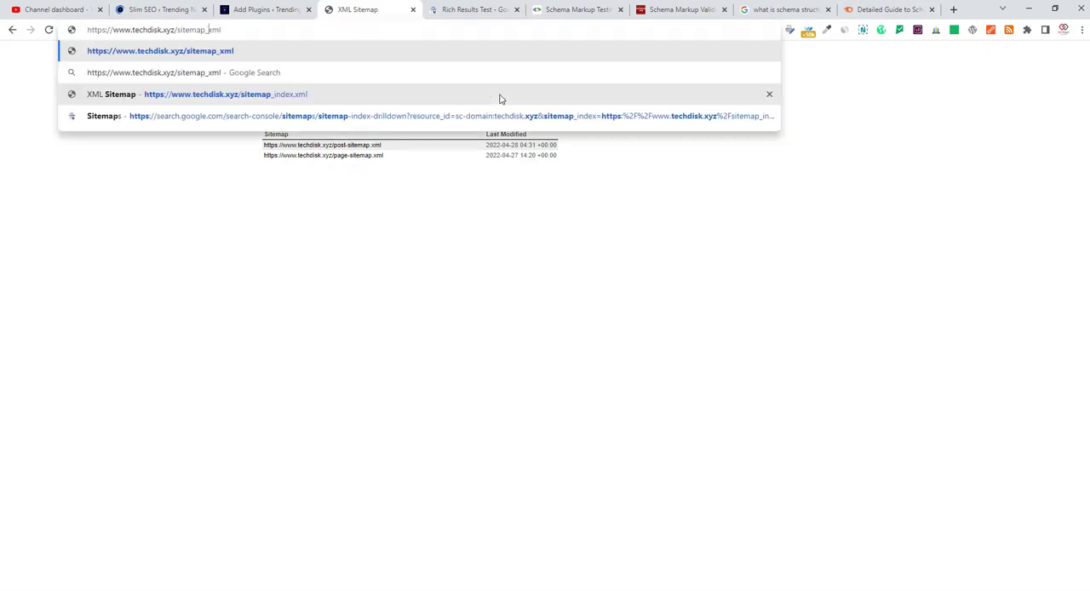
type(".")
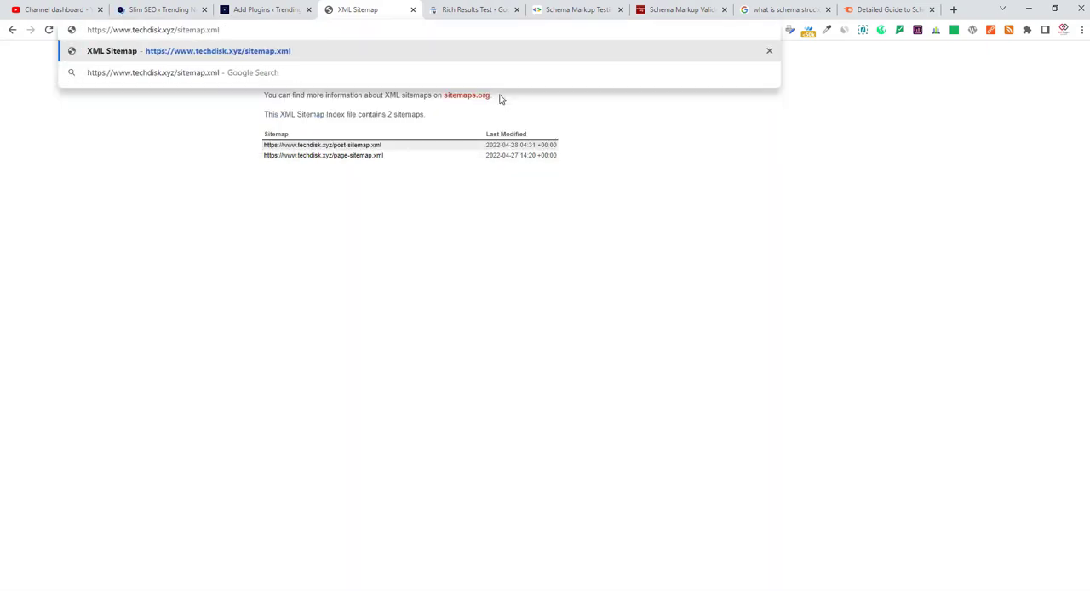
key("Return")
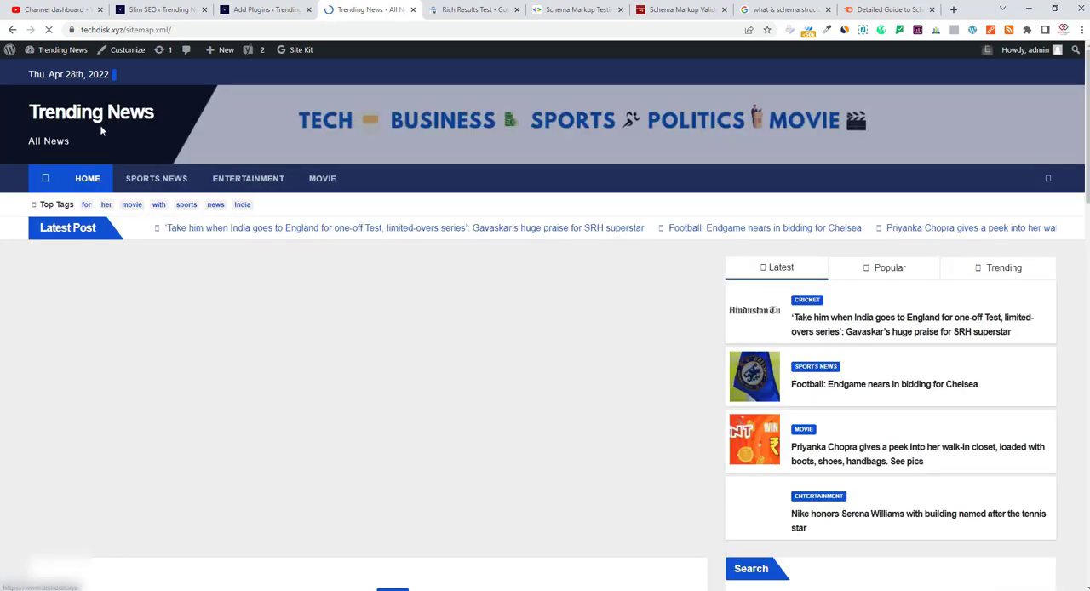
Load the site's homepage from the site title and review the Schema option in the Slim SEO feature list.
left_click(101, 124)
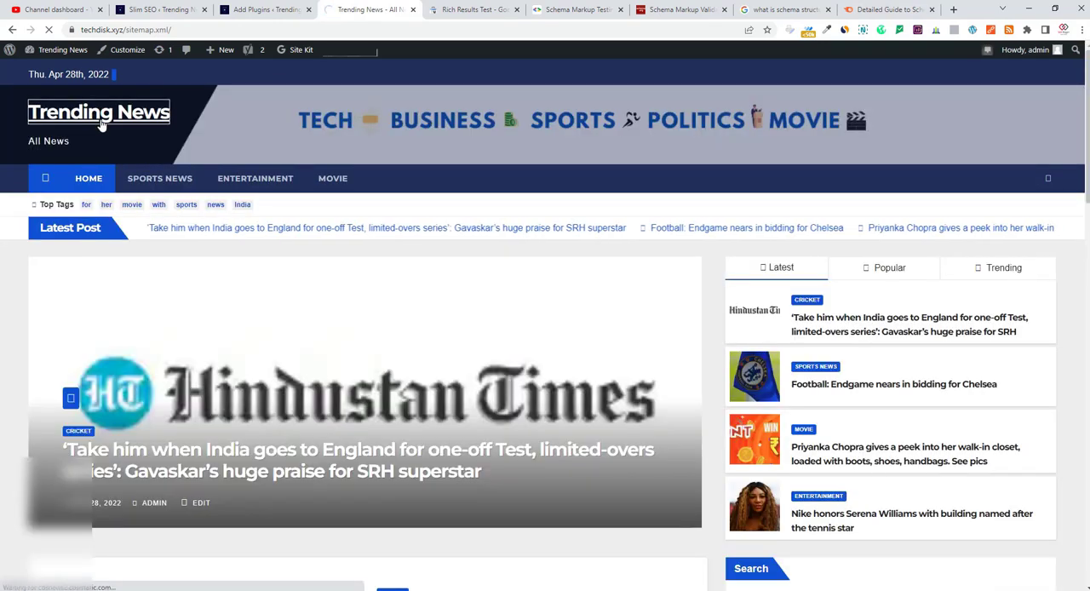
left_click(153, 9)
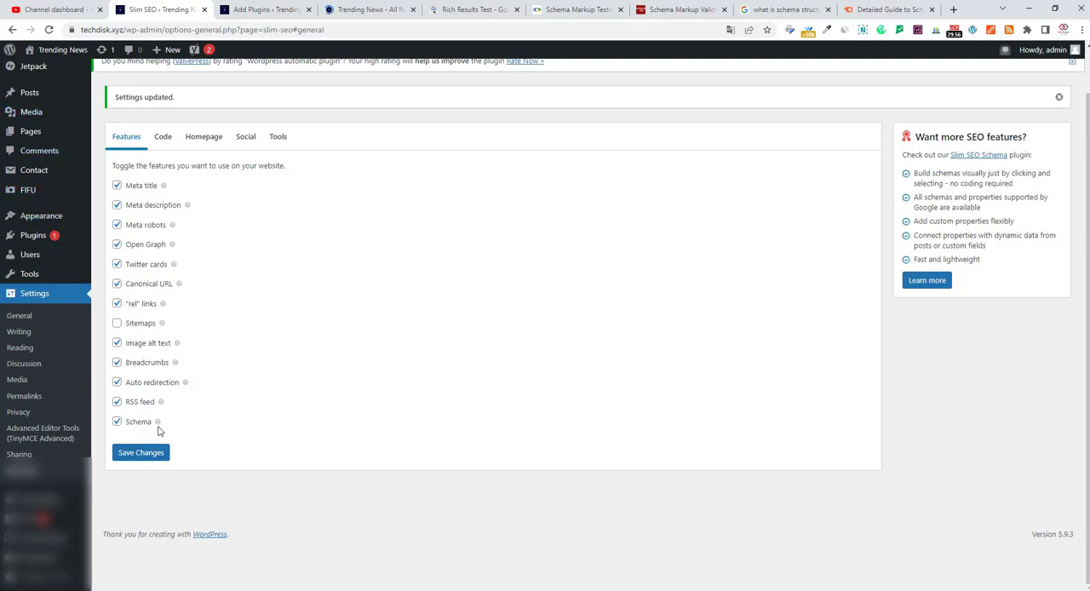
mouse_move(157, 425)
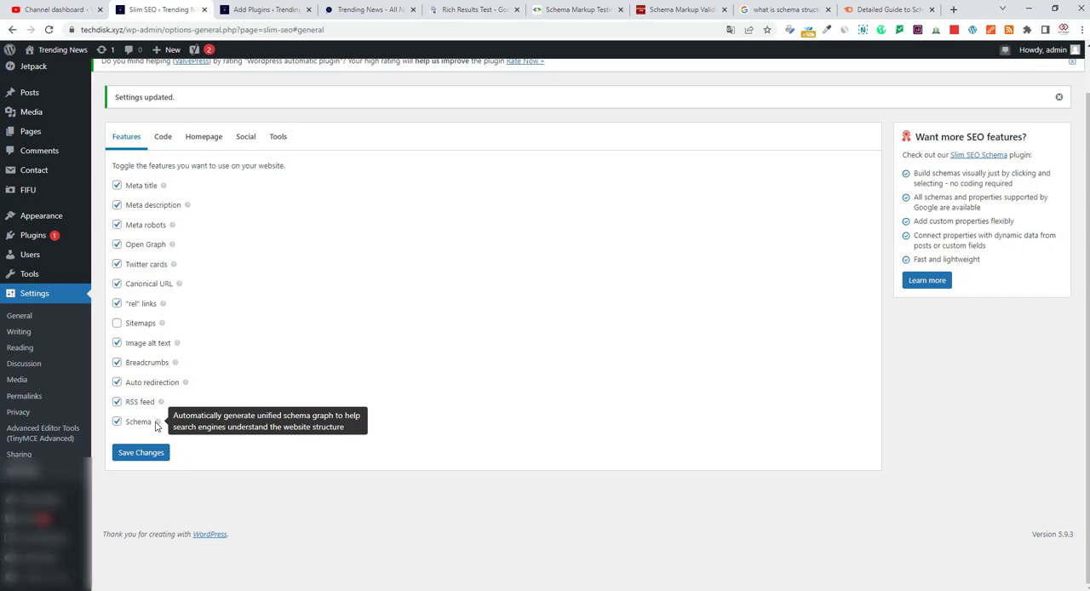
left_click(463, 5)
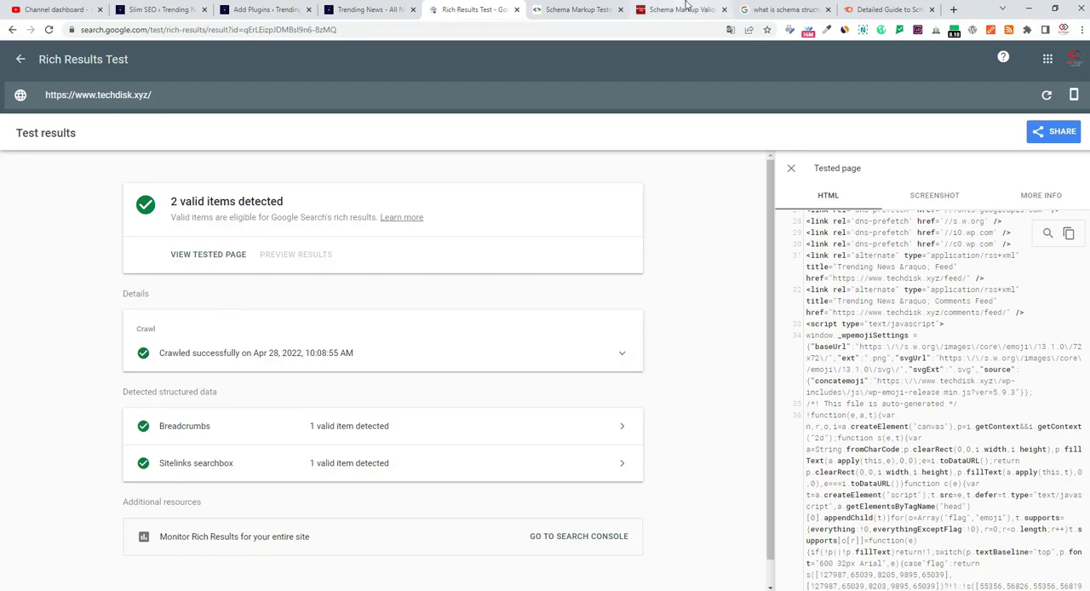
left_click(564, 9)
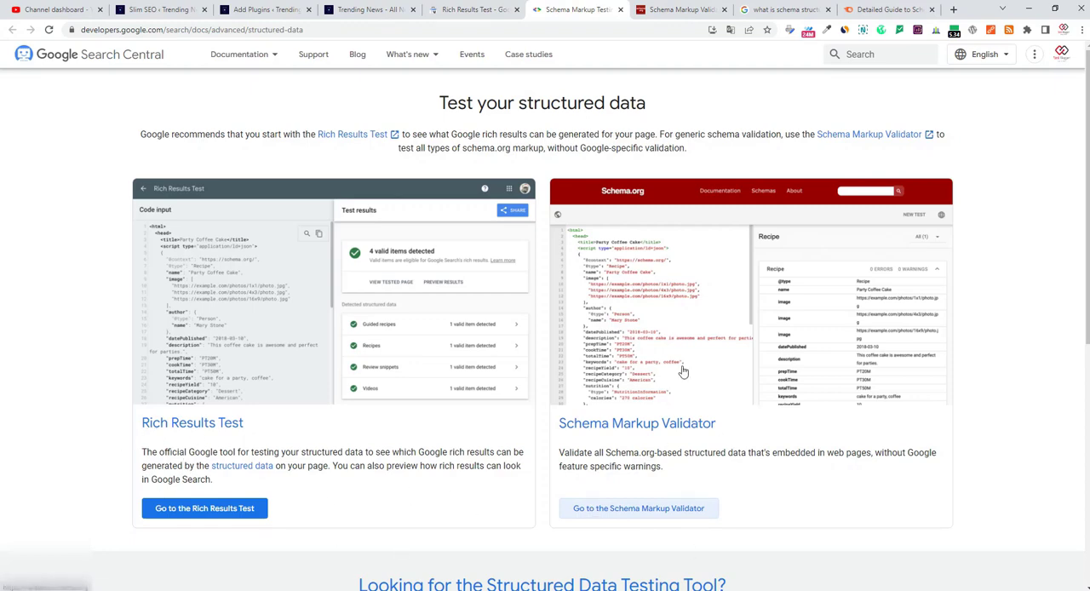
left_click(701, 7)
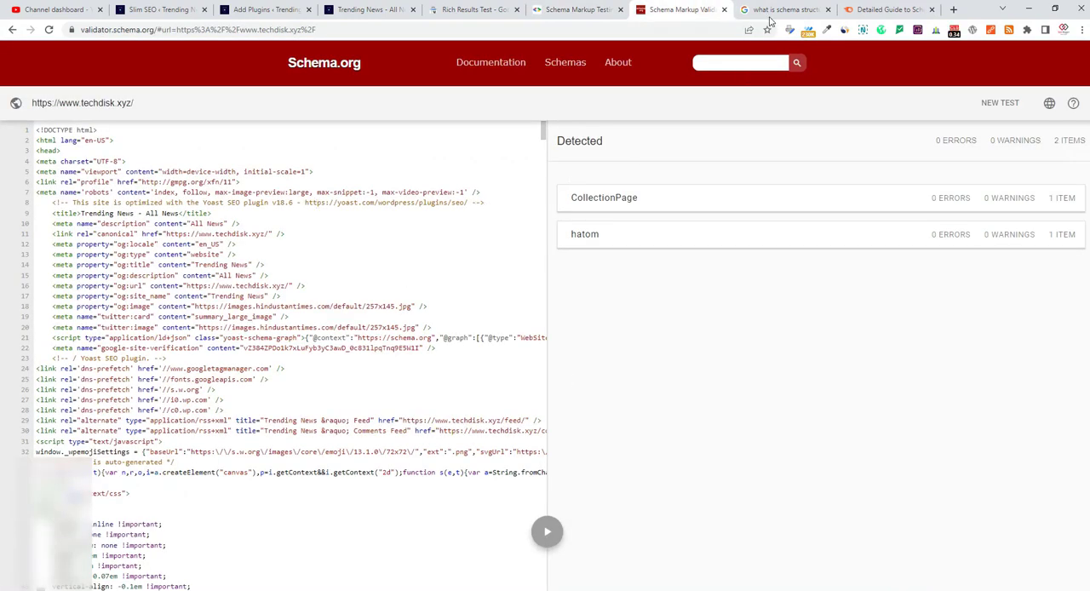
Read the schema markup definition and the review and movie rich snippet examples in Semrush's beginner's guide to structured data.
left_click(881, 8)
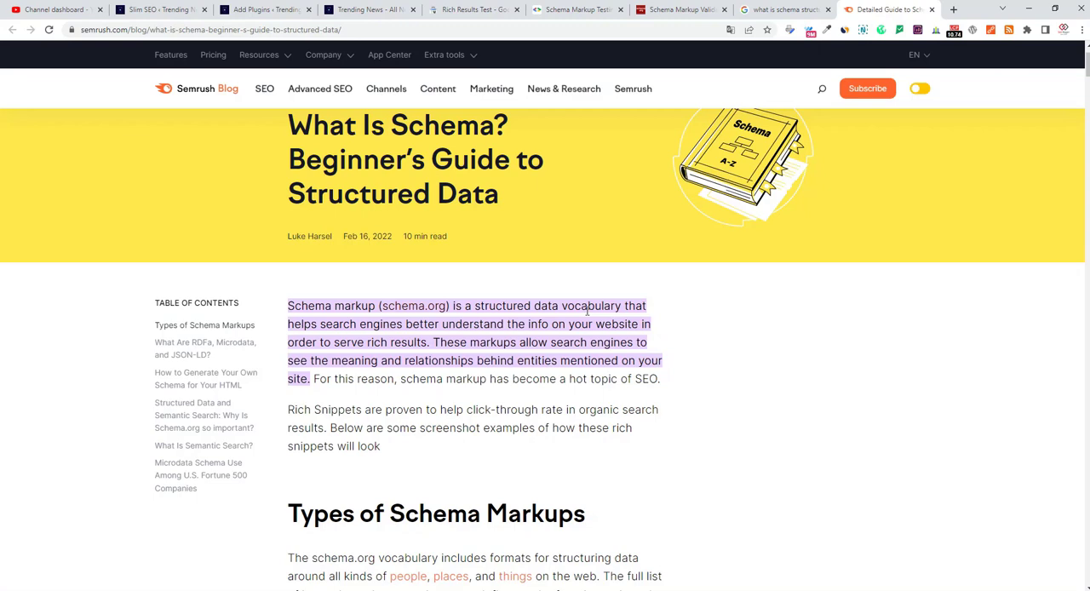
left_click(158, 9)
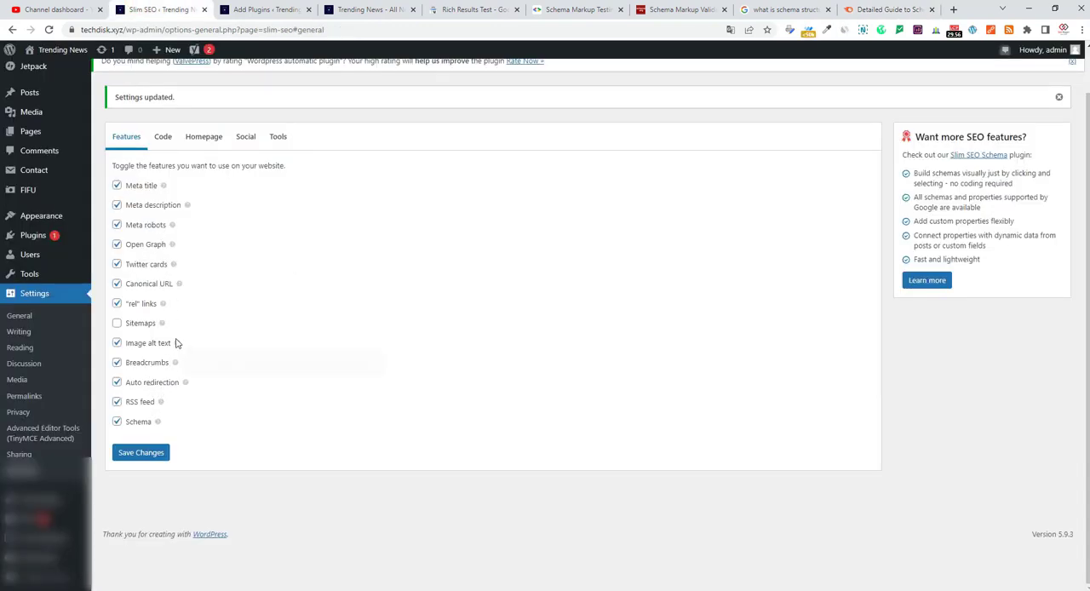
mouse_move(177, 342)
left_click(883, 7)
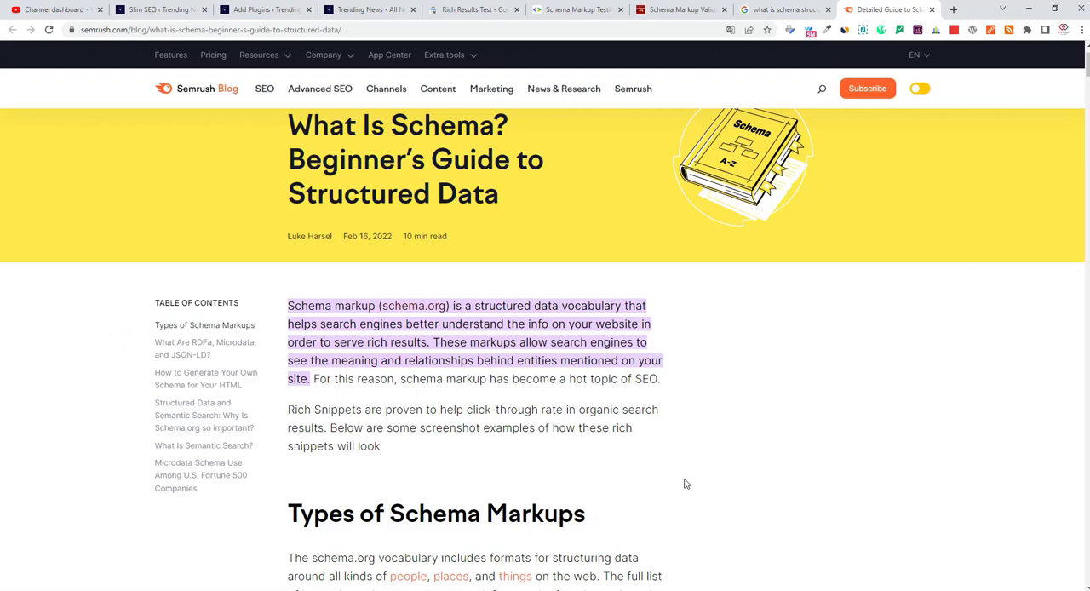
scroll(548, 501, "down", 7)
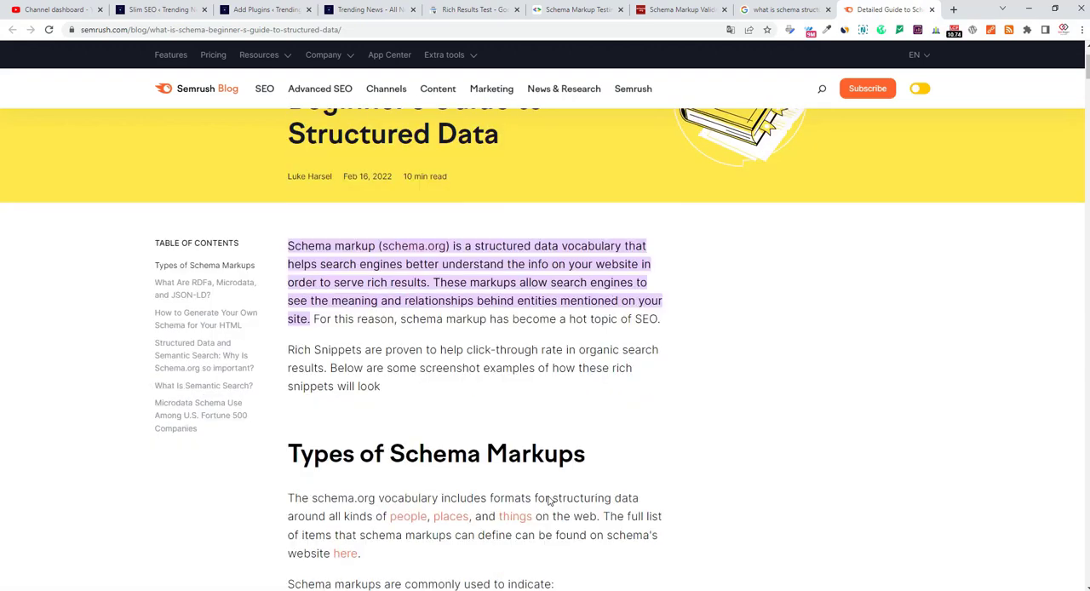
scroll(540, 473, "down", 8)
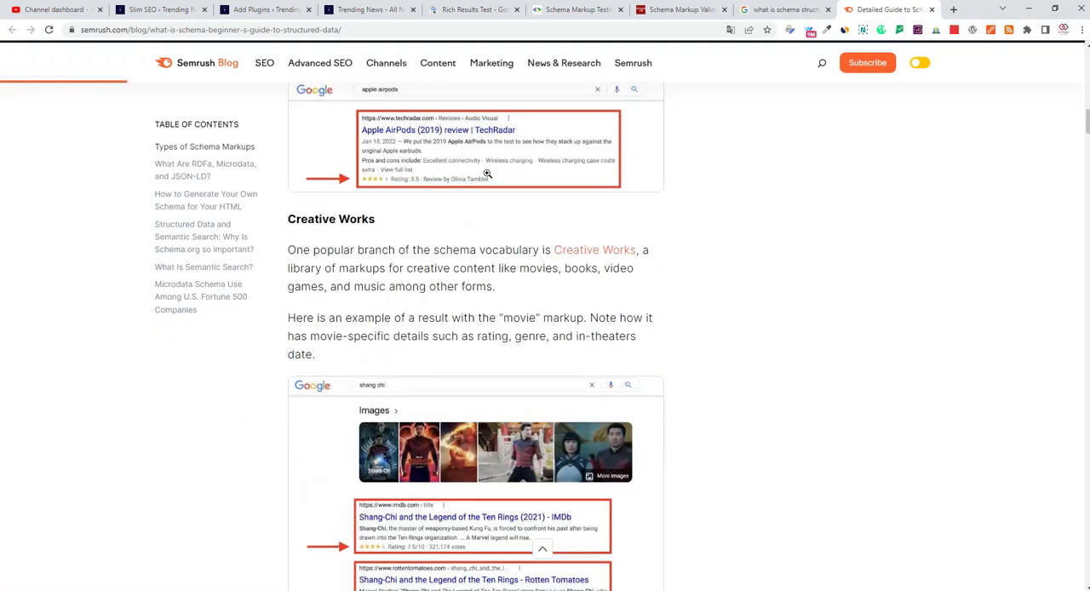
scroll(458, 221, "up", 1)
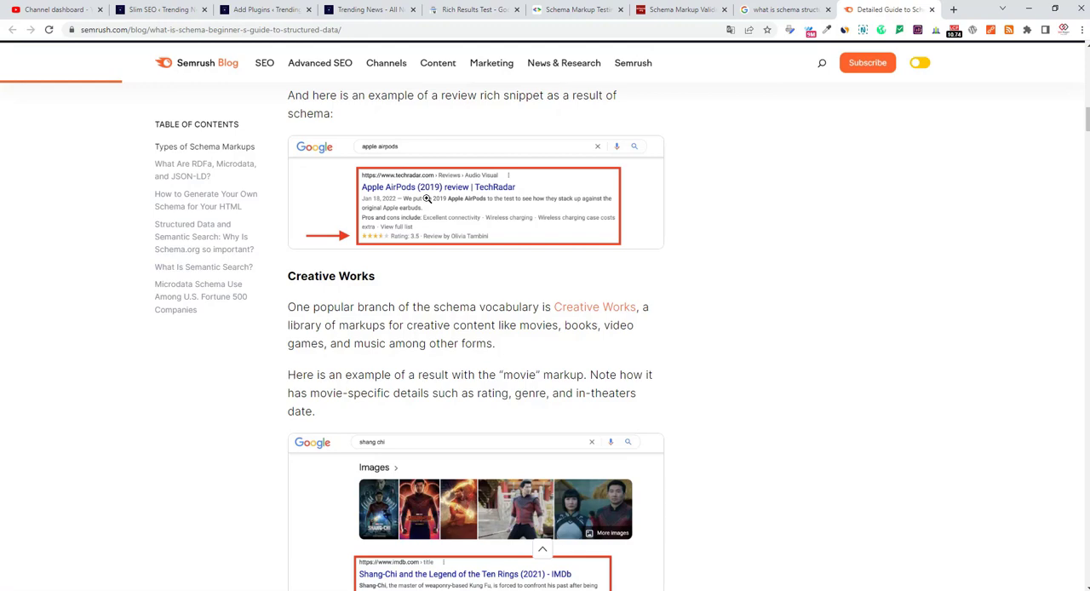
Open the Cricket post beginning "Take him when India goes to England" for editing from the site's posts list.
left_click(157, 9)
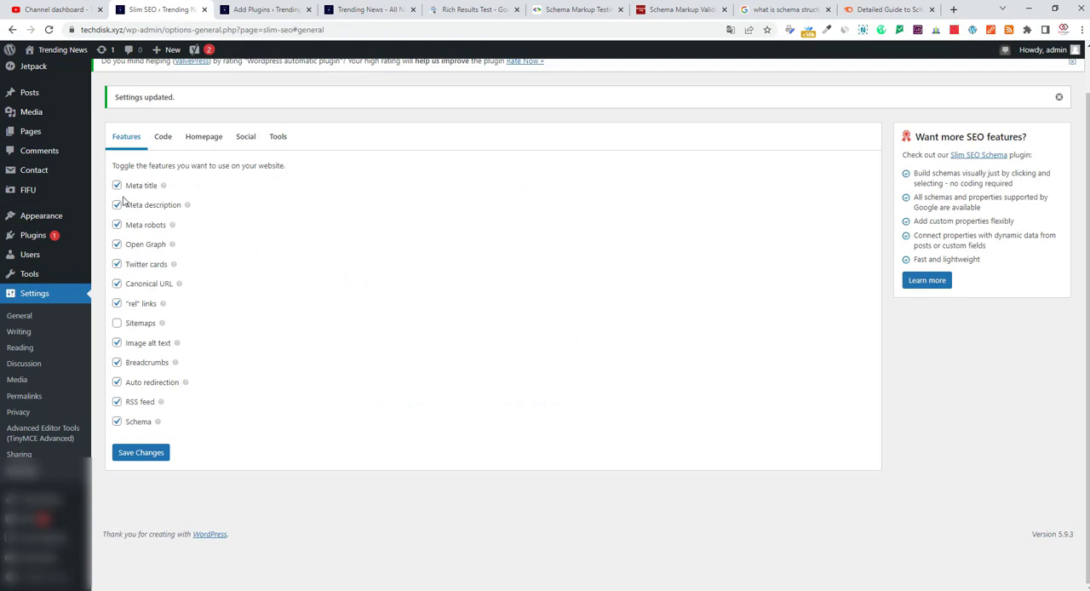
left_click(30, 95)
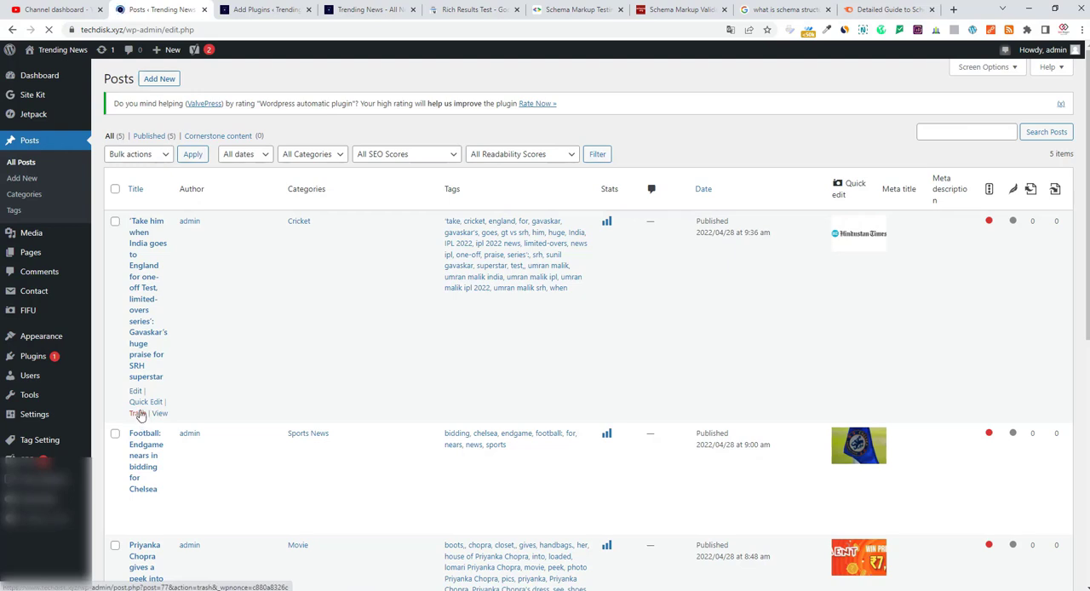
left_click(135, 390)
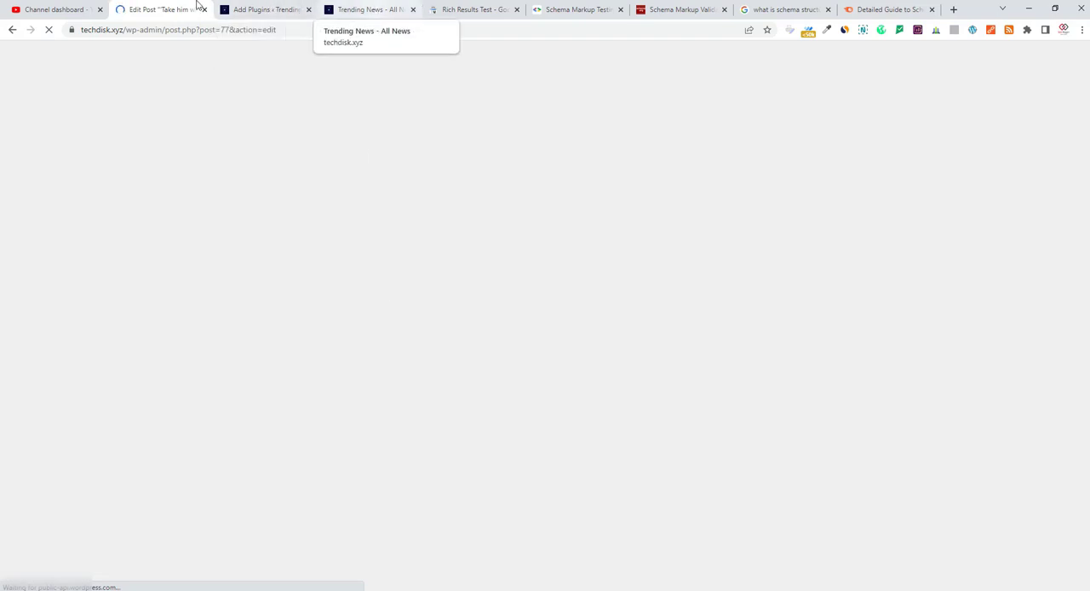
left_click(232, 9)
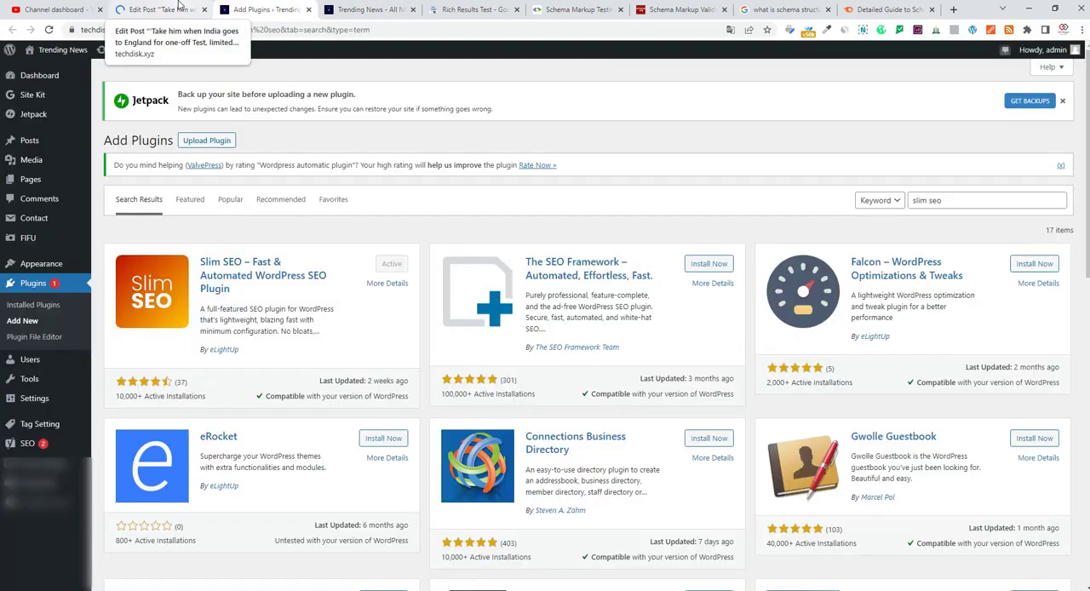
left_click(179, 6)
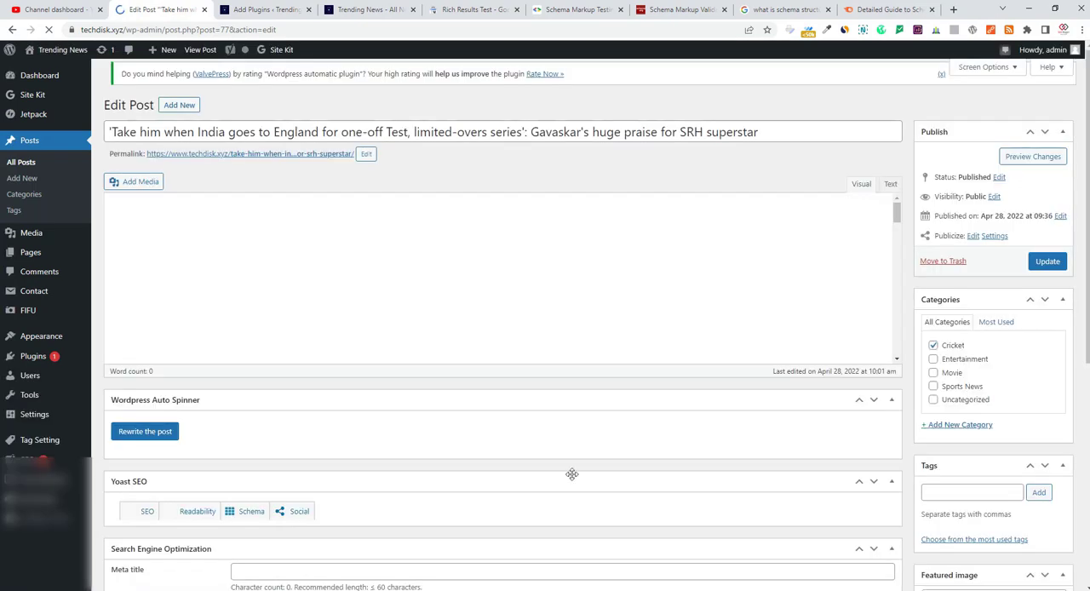
Examine the Search Engine Optimization box and the Yoast SEO box beneath the post's content.
scroll(571, 474, "down", 5)
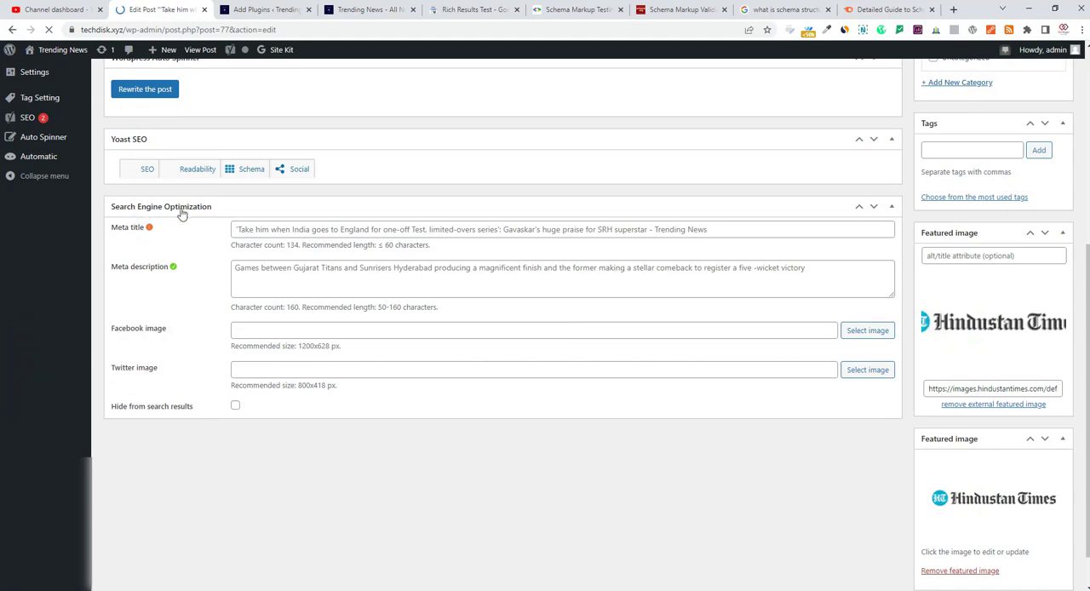
scroll(399, 361, "up", 5)
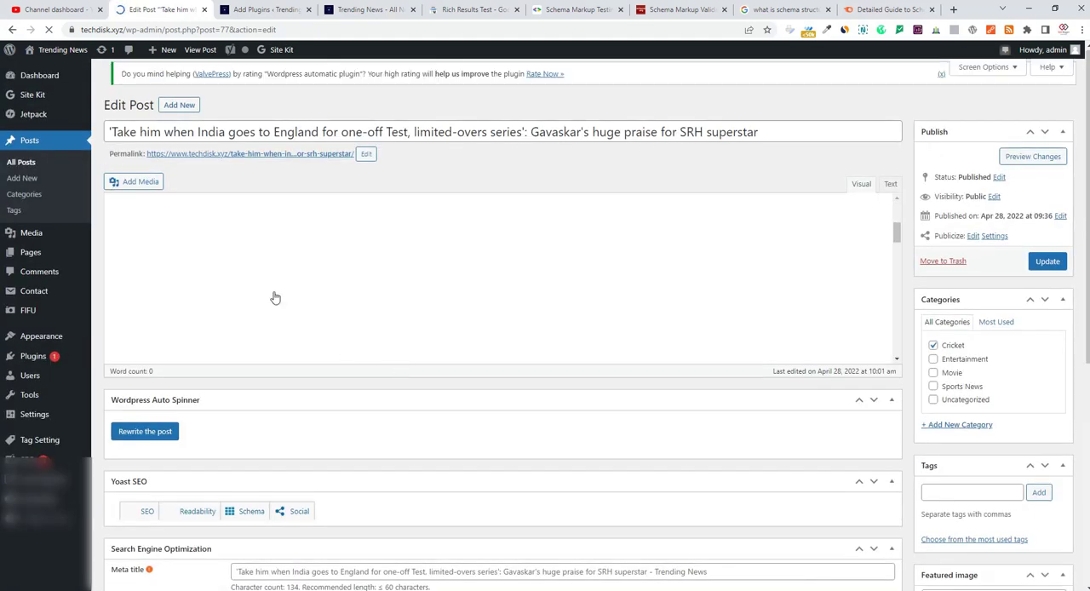
scroll(328, 418, "down", 1)
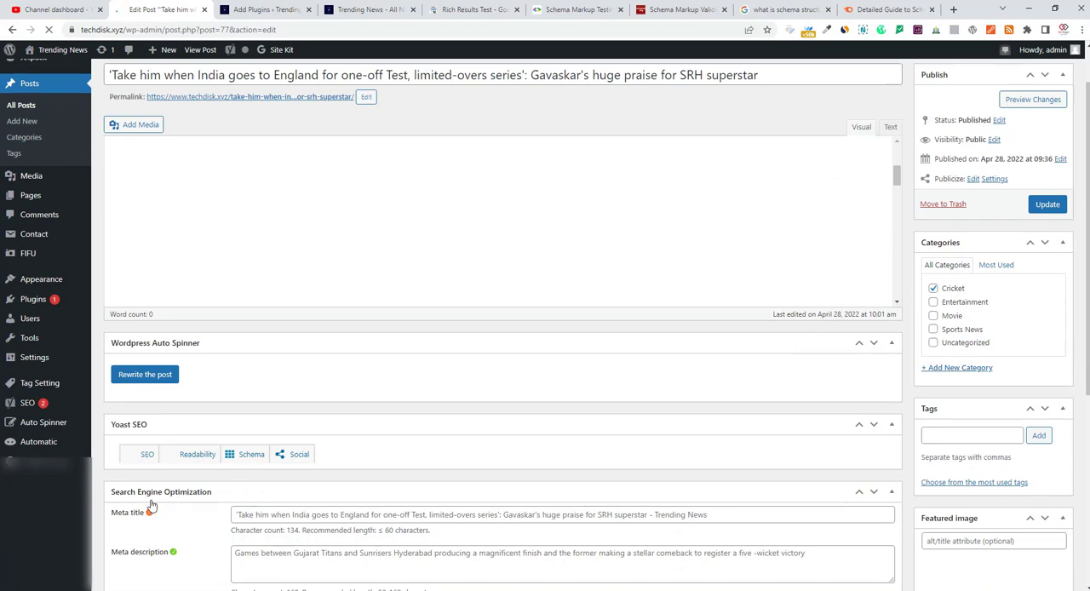
scroll(156, 446, "down", 2)
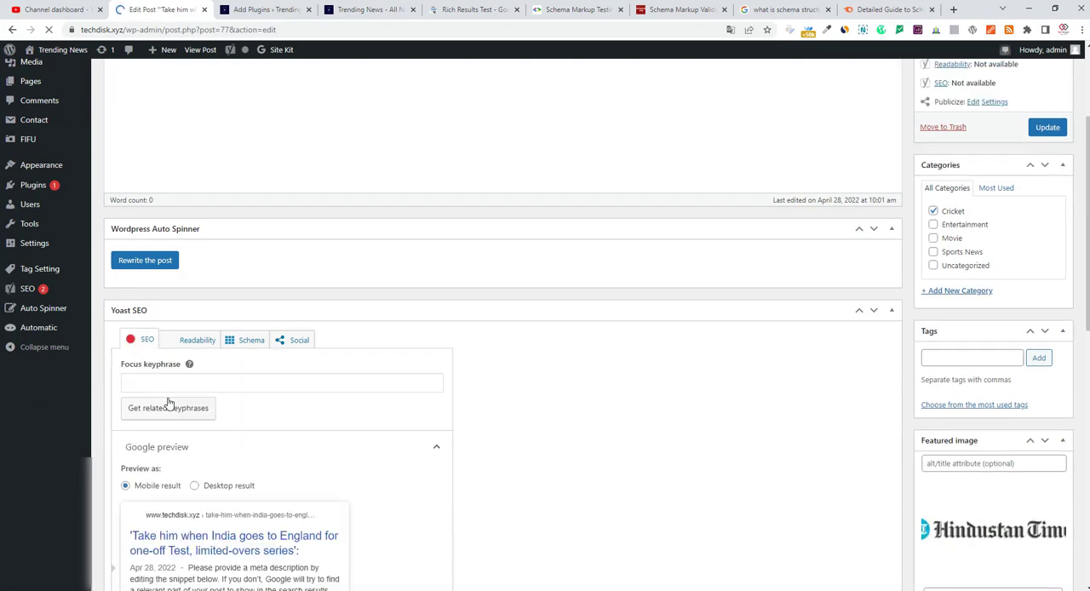
scroll(168, 404, "down", 10)
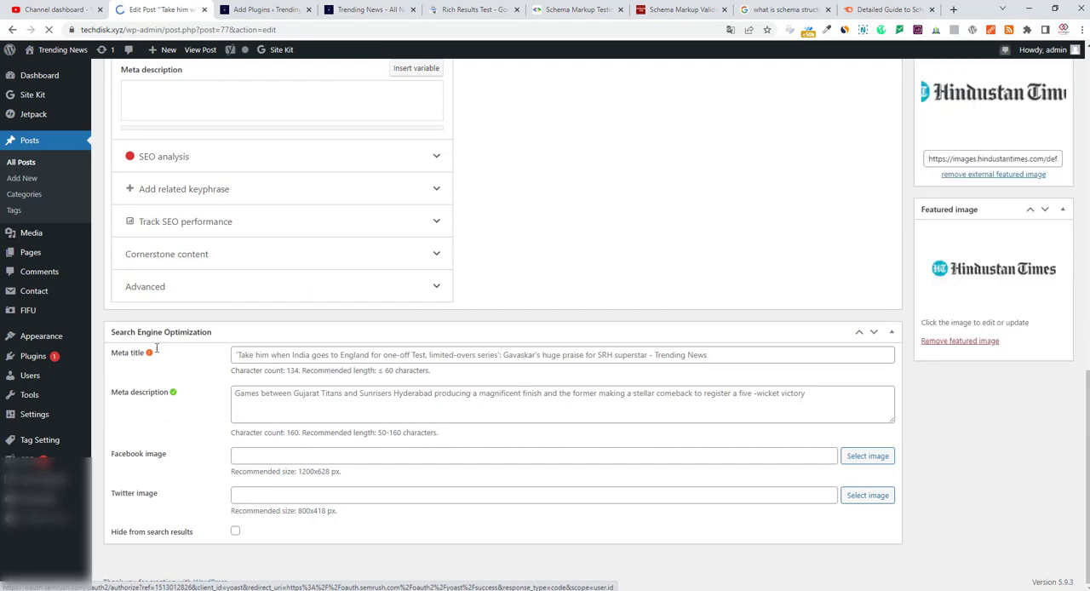
Compare Yoast SEO's title, slug and meta description fields with the Slim SEO meta title and description, and return to the post's beginning.
scroll(289, 361, "up", 10)
scroll(415, 388, "down", 10)
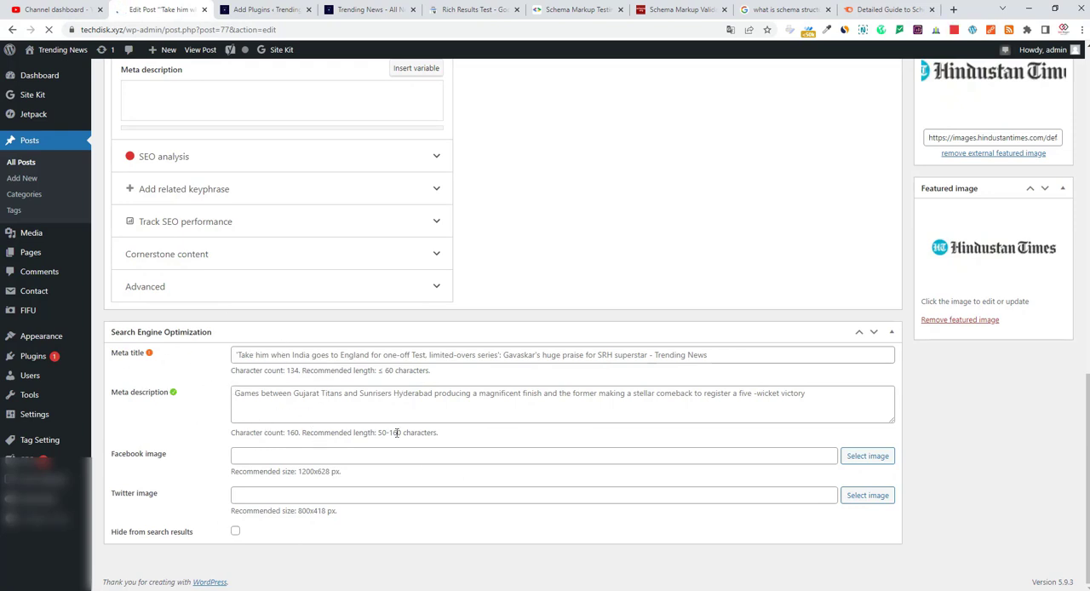
scroll(395, 438, "up", 8)
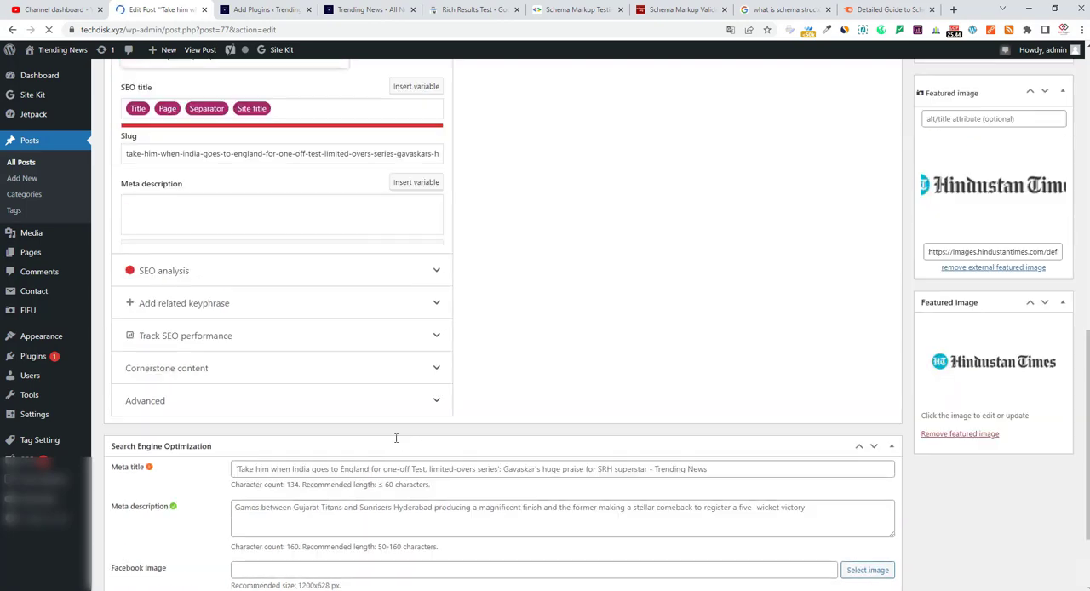
scroll(395, 443, "down", 8)
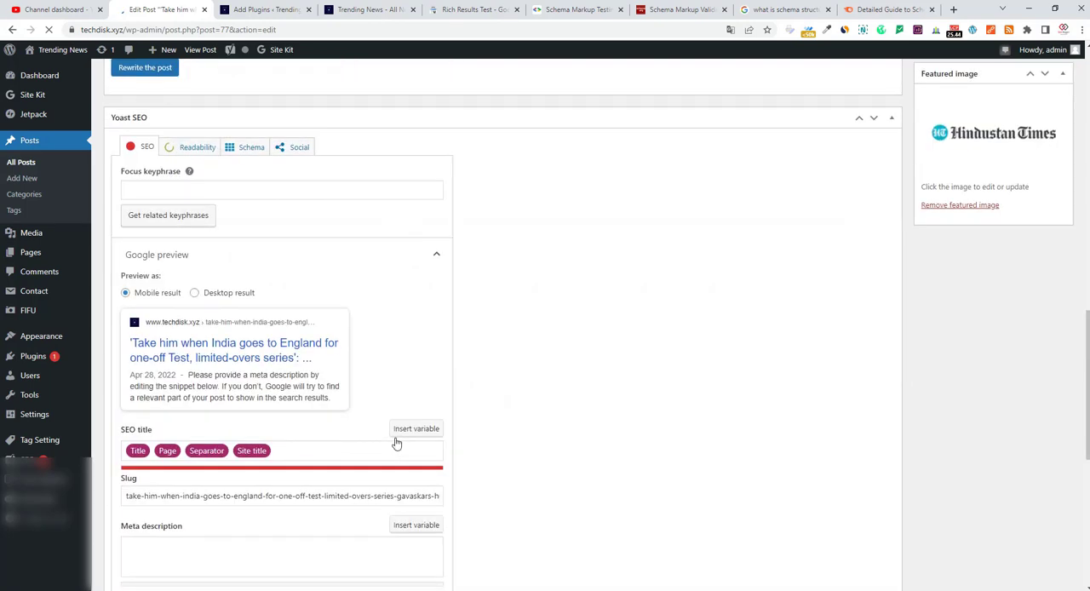
scroll(435, 459, "up", 5)
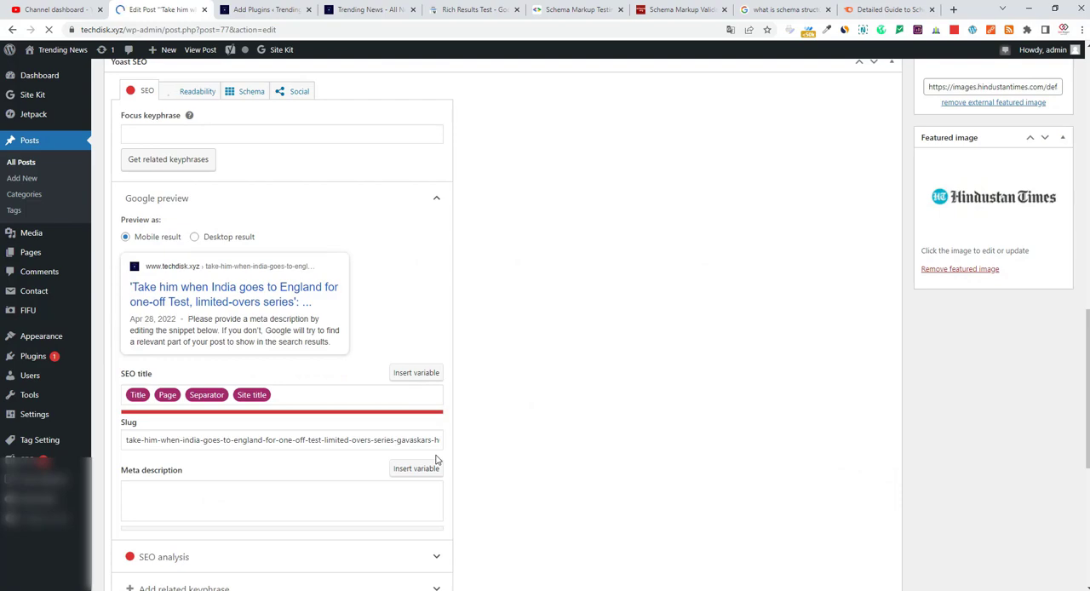
scroll(435, 459, "down", 5)
scroll(204, 361, "up", 3)
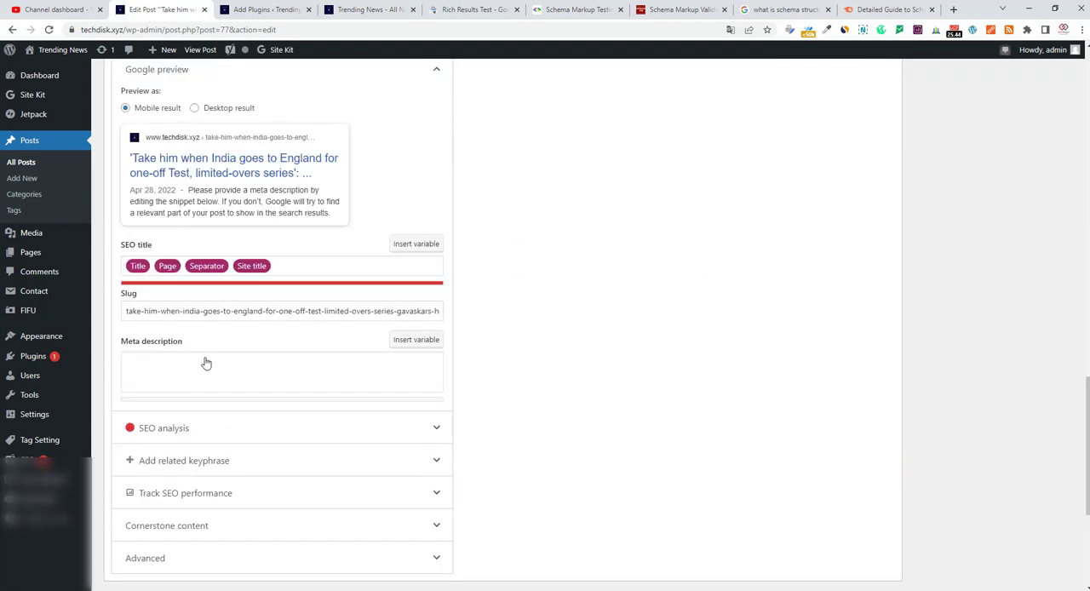
scroll(561, 441, "down", 1)
scroll(561, 441, "down", 3)
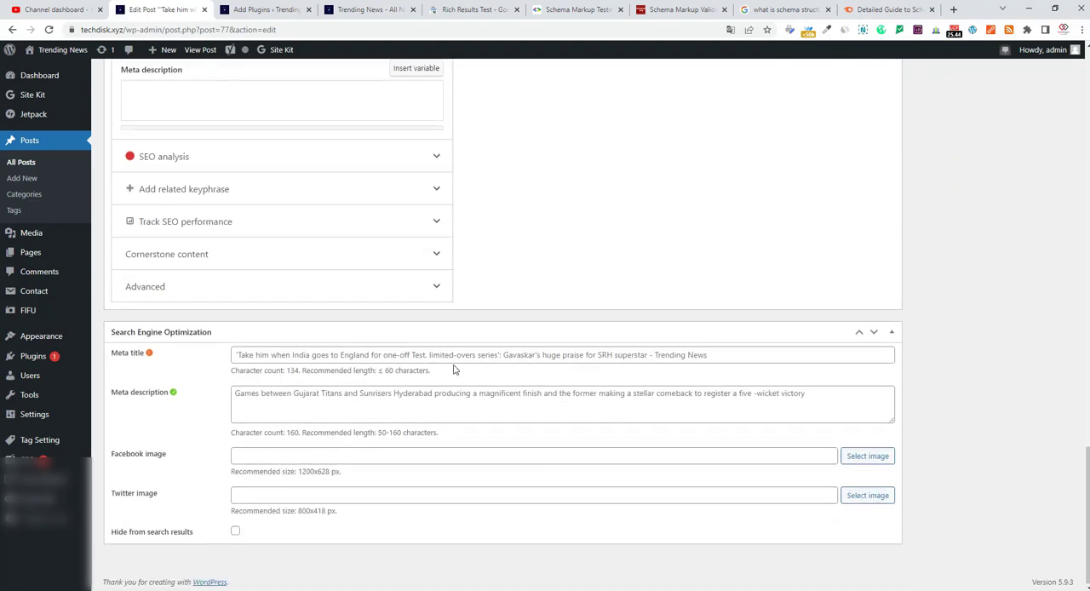
scroll(373, 444, "up", 1)
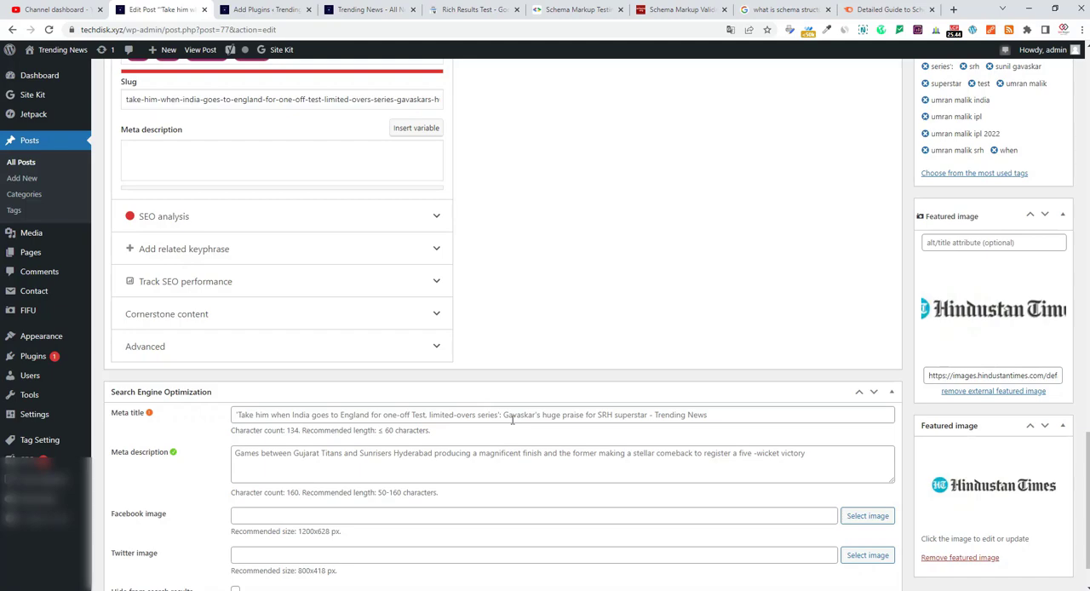
scroll(512, 420, "up", 10)
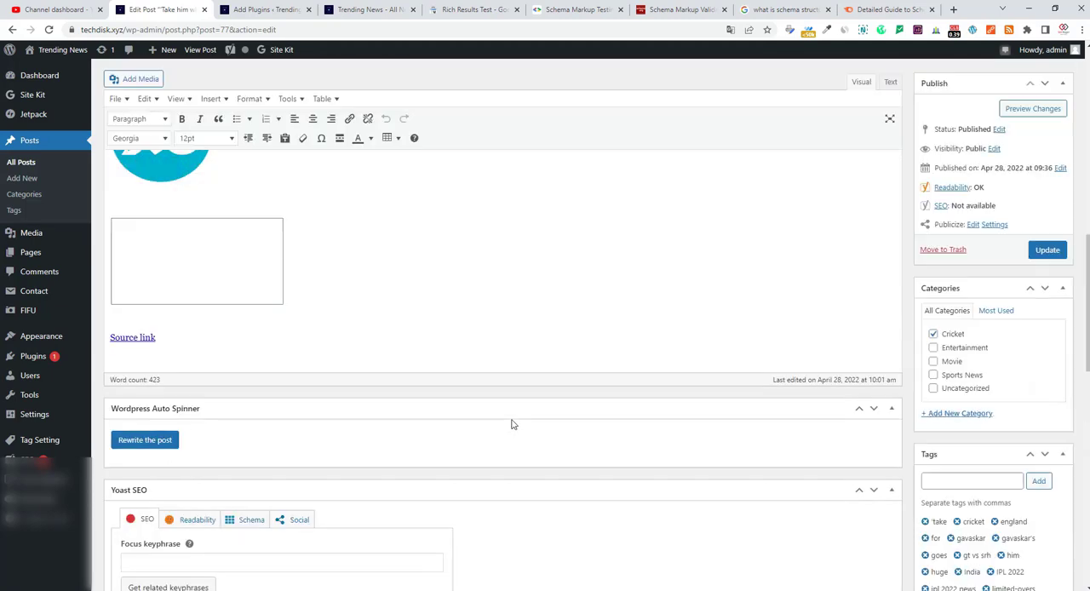
scroll(512, 421, "up", 15)
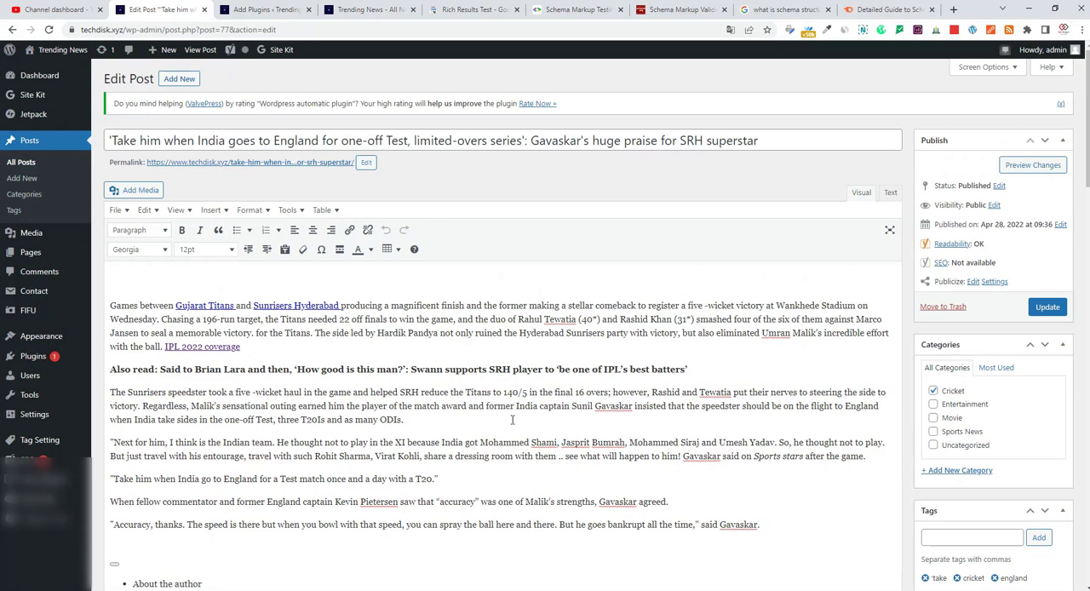